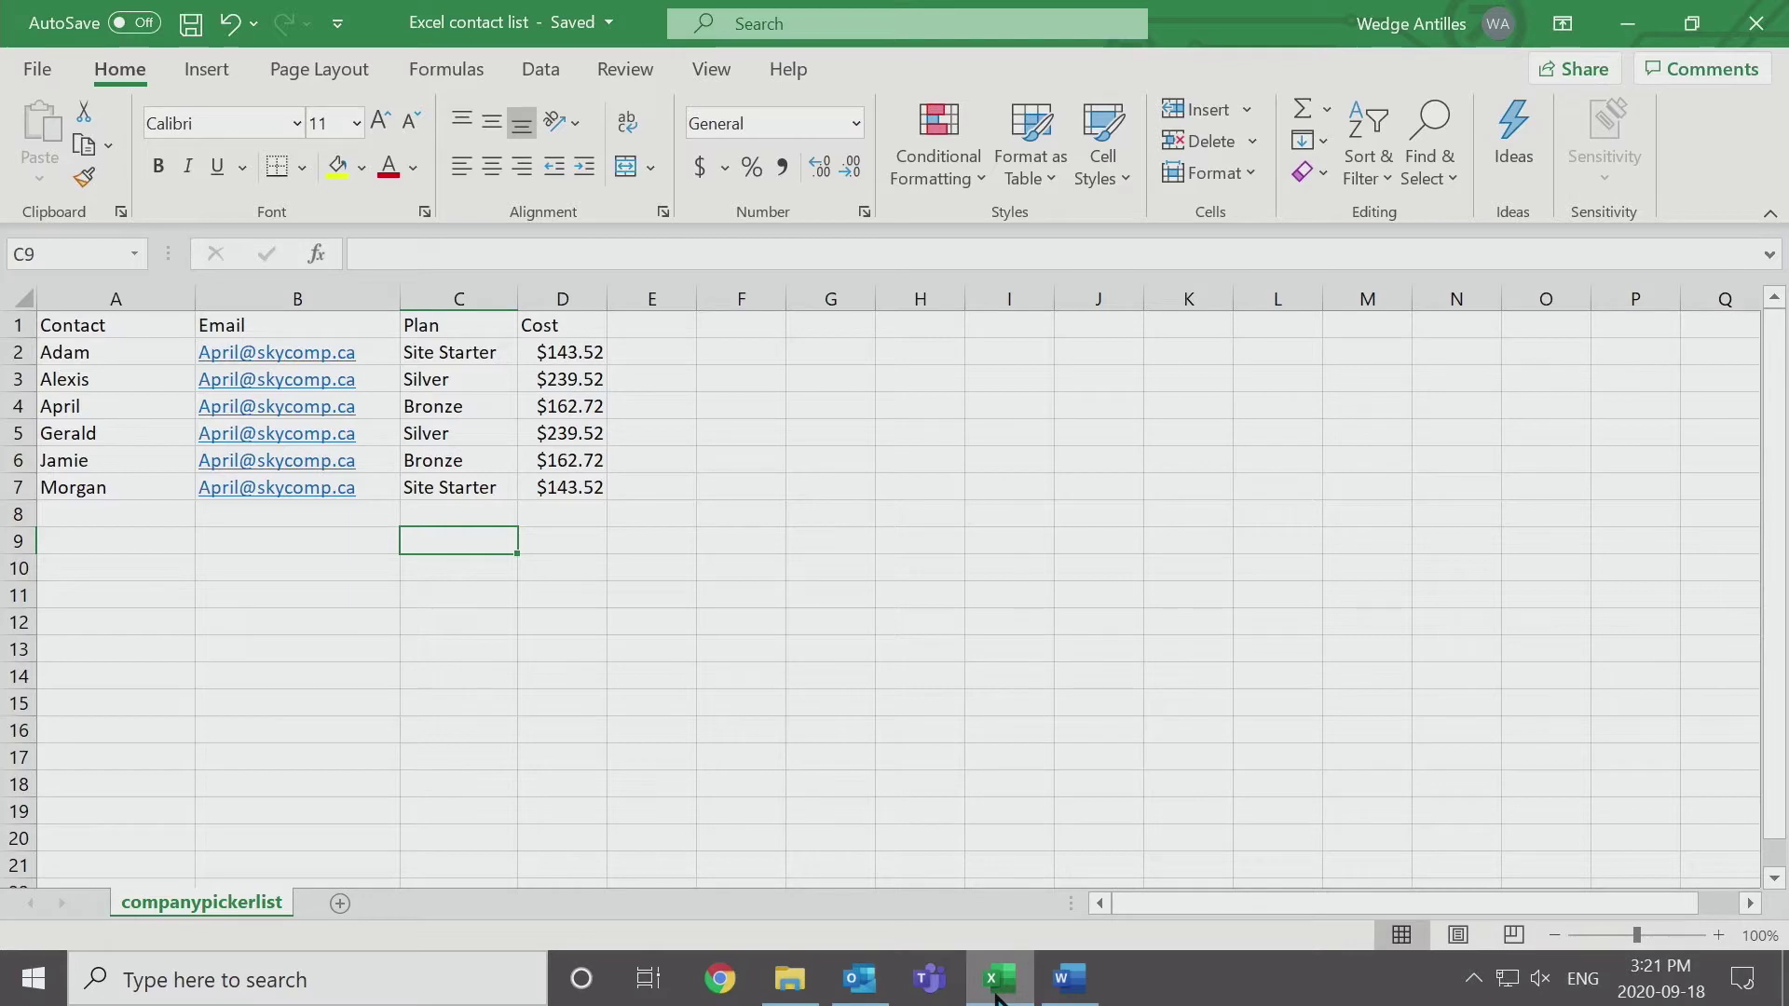
- Switch from the Excel contact list to the blank Word document, Document1
mouse_move(1092, 994)
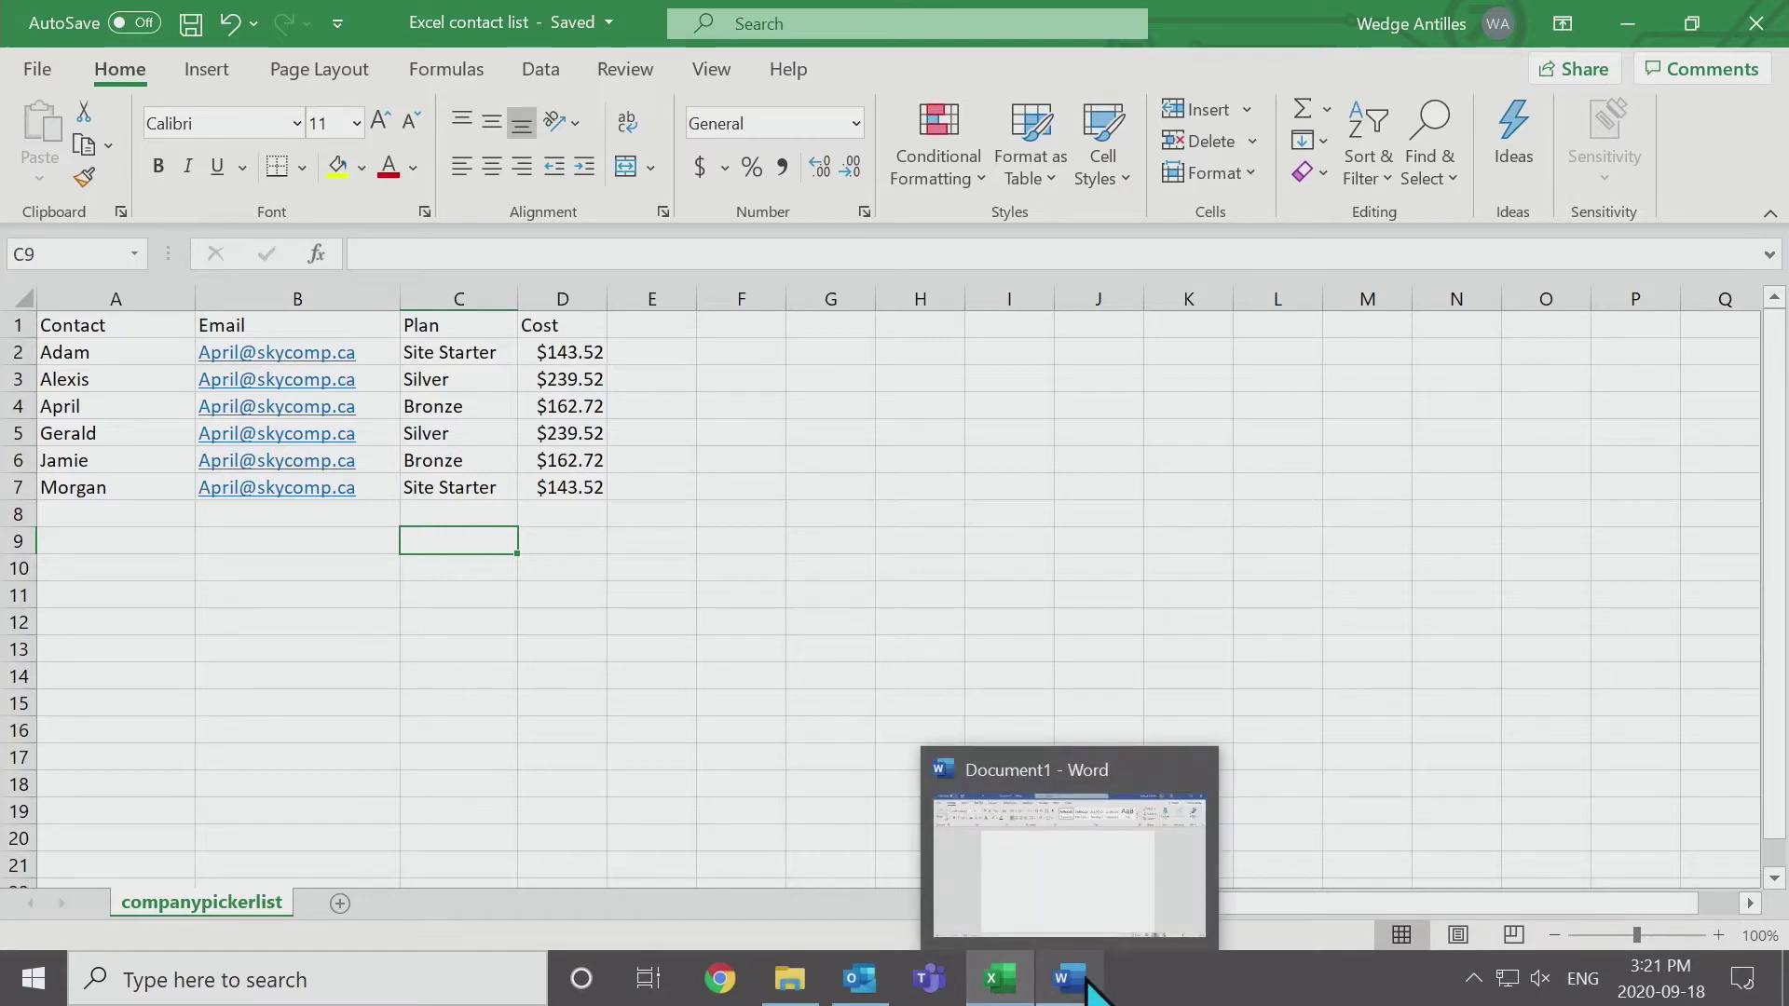
left_click(1089, 989)
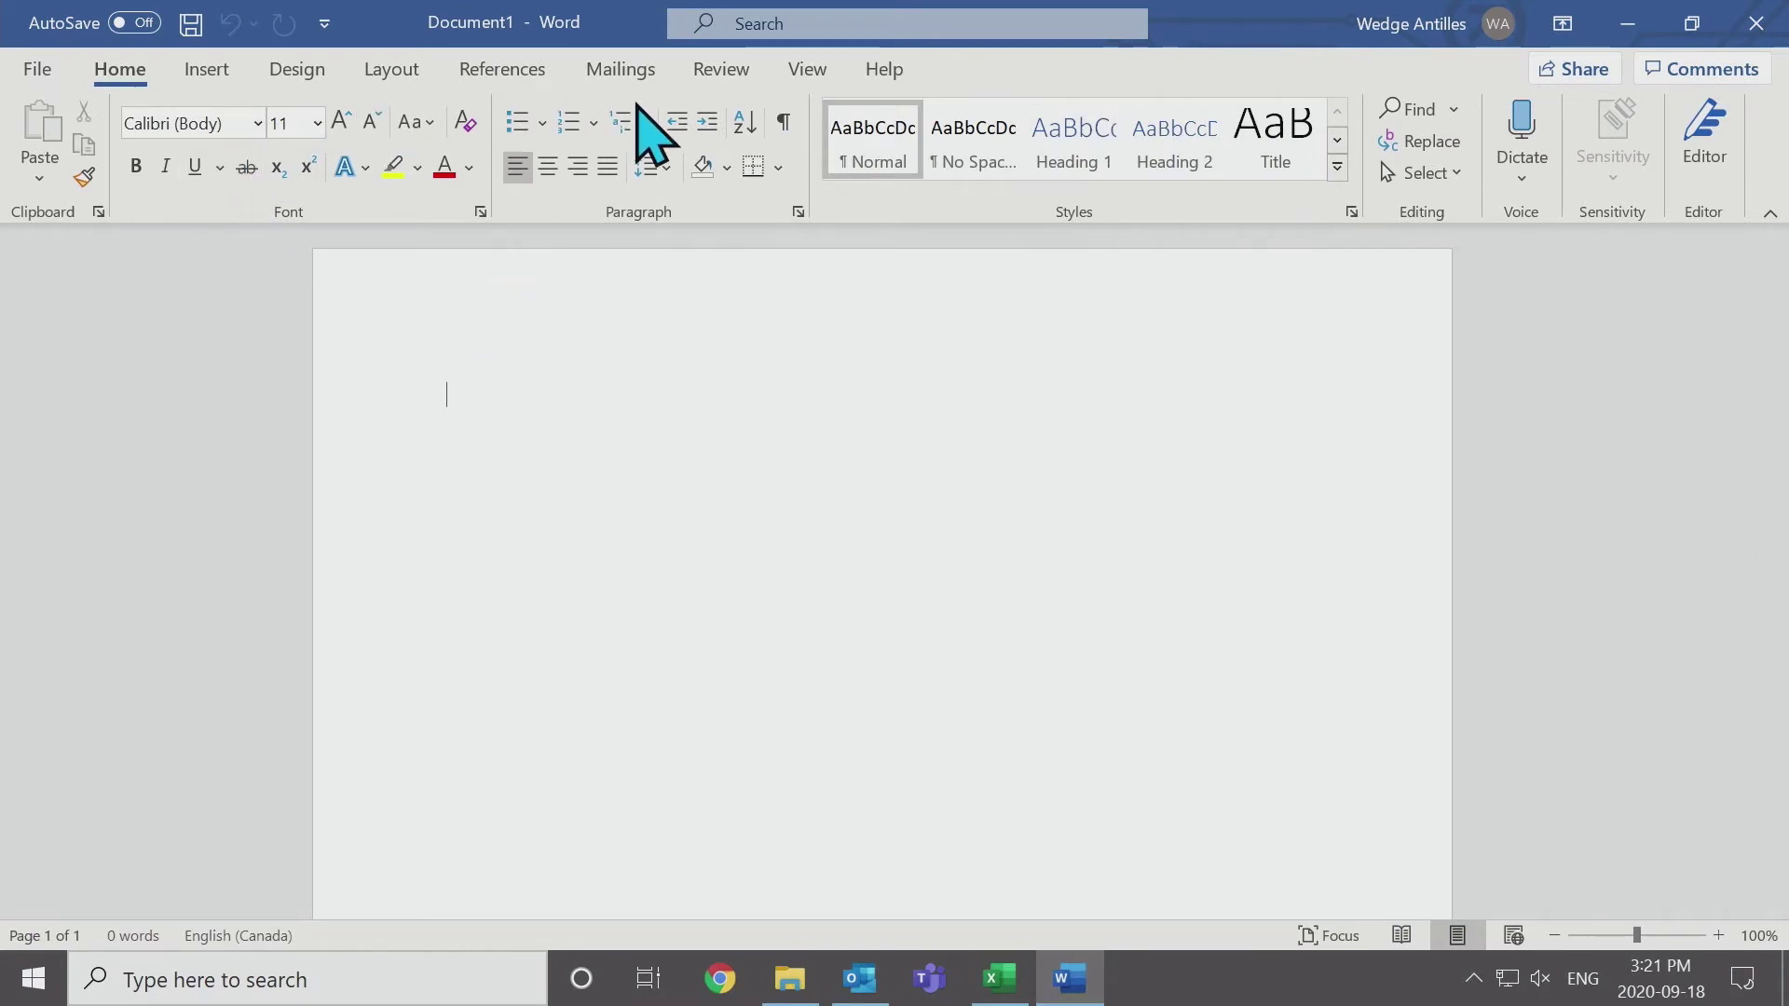
- Choose E-mail Messages as the mail merge document type on the Mailings ribbon
left_click(624, 75)
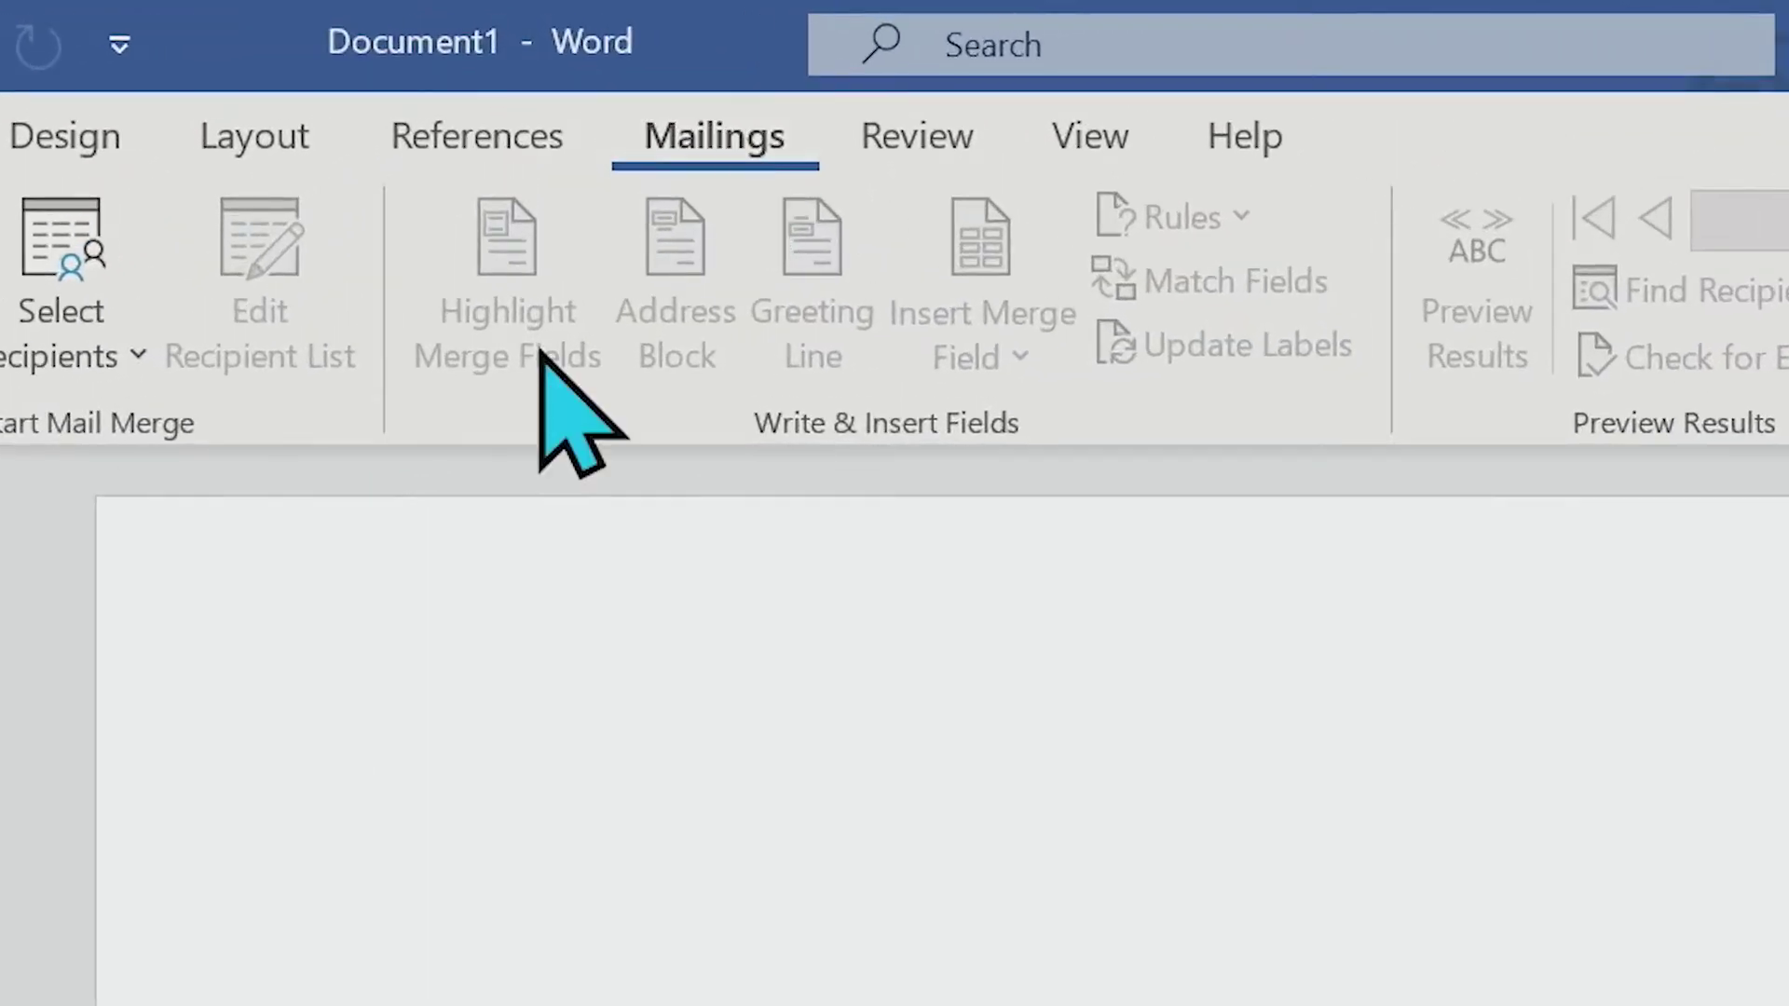
left_click(436, 320)
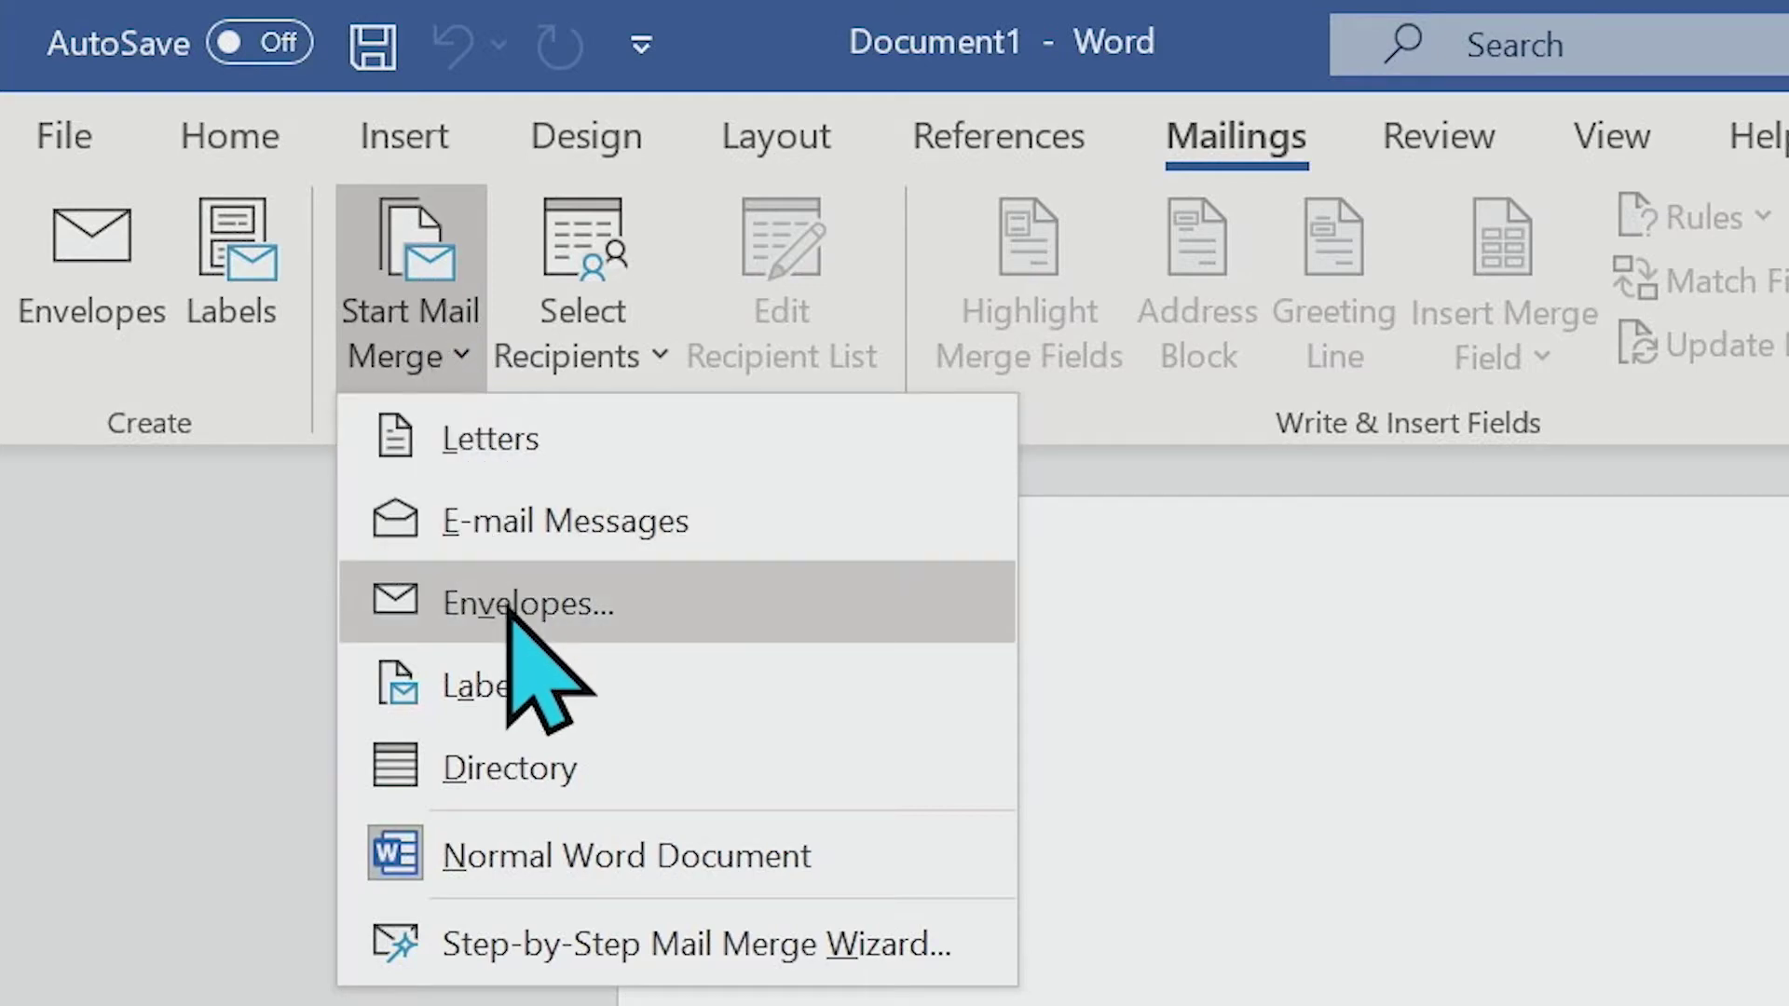
left_click(557, 551)
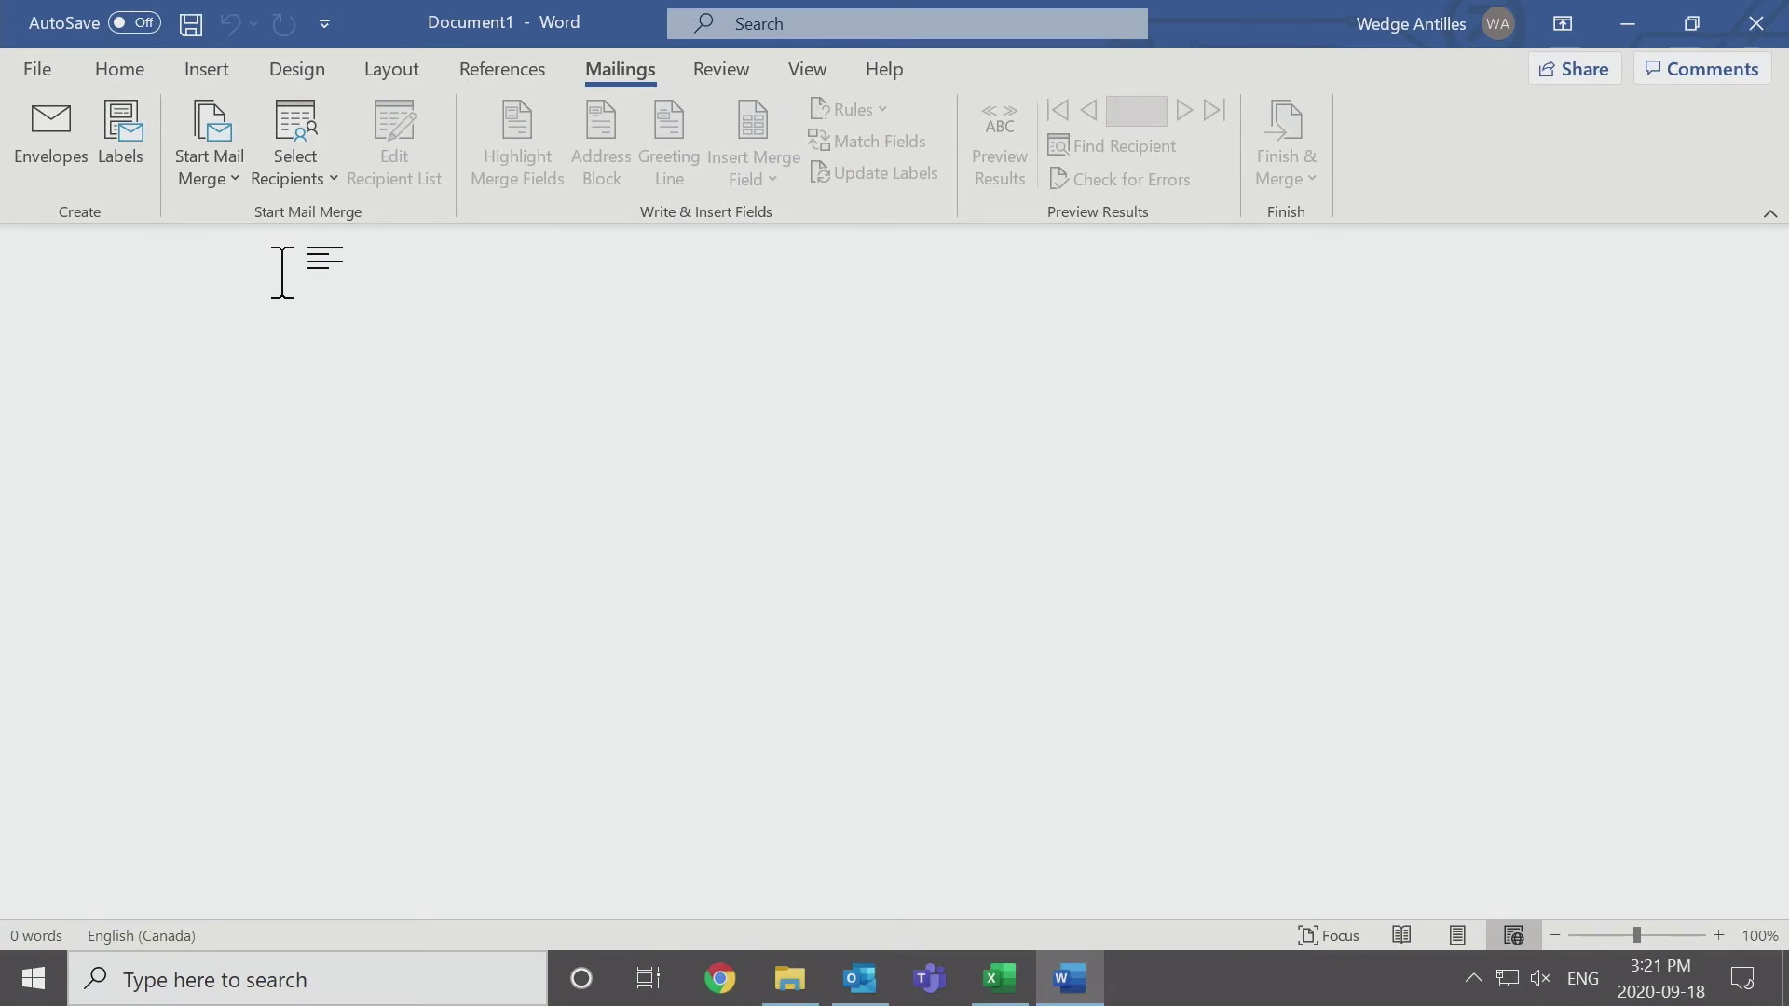
- Attach the companypickerlist$ table from the Desktop's Excel contact list as merge recipients
left_click(275, 166)
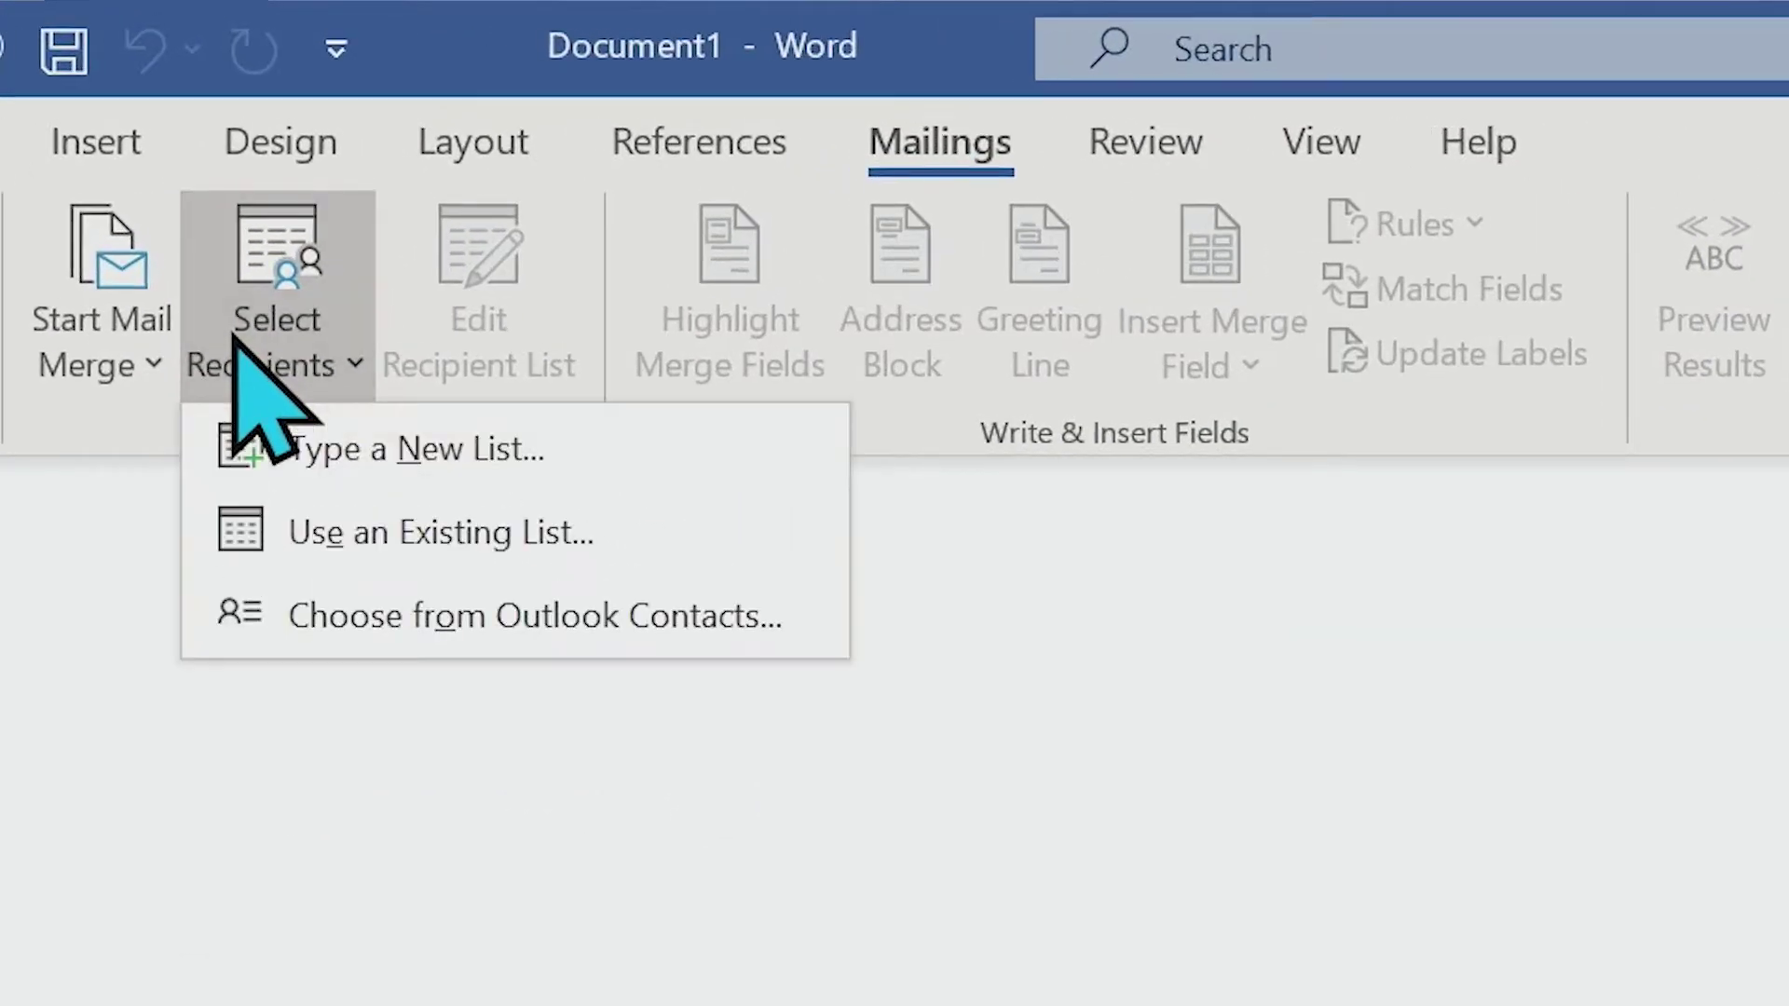
left_click(365, 549)
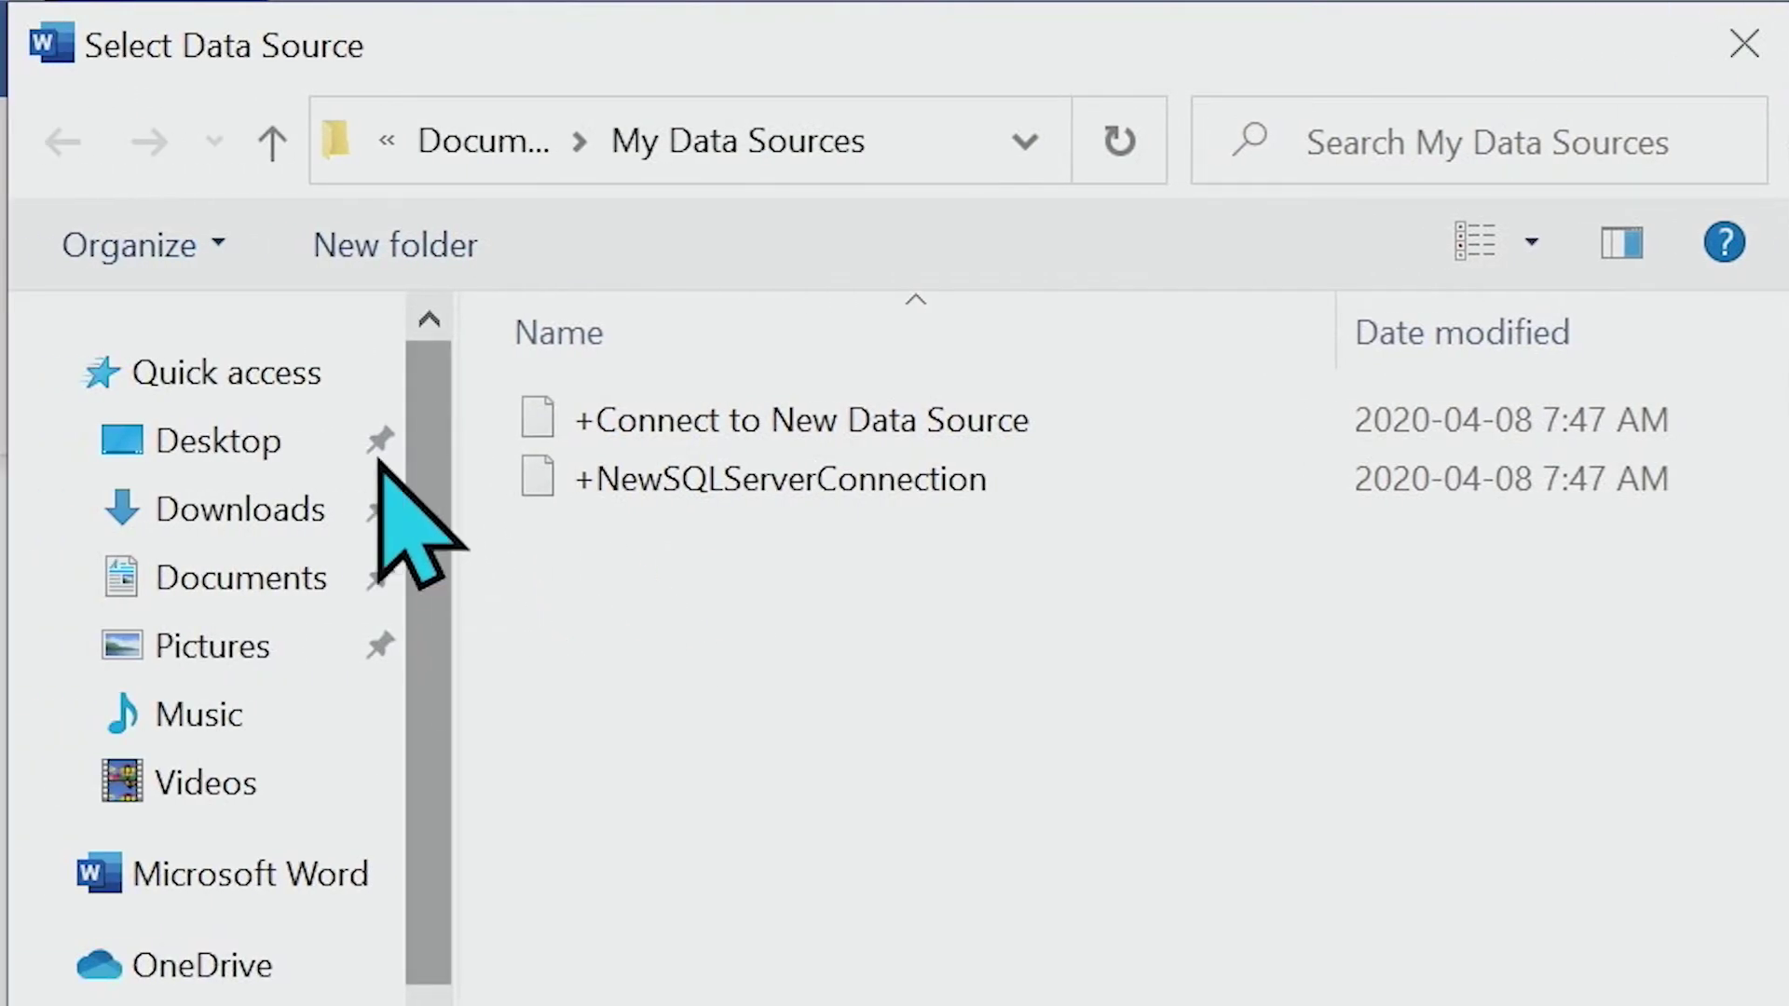
left_click(247, 433)
left_click(659, 504)
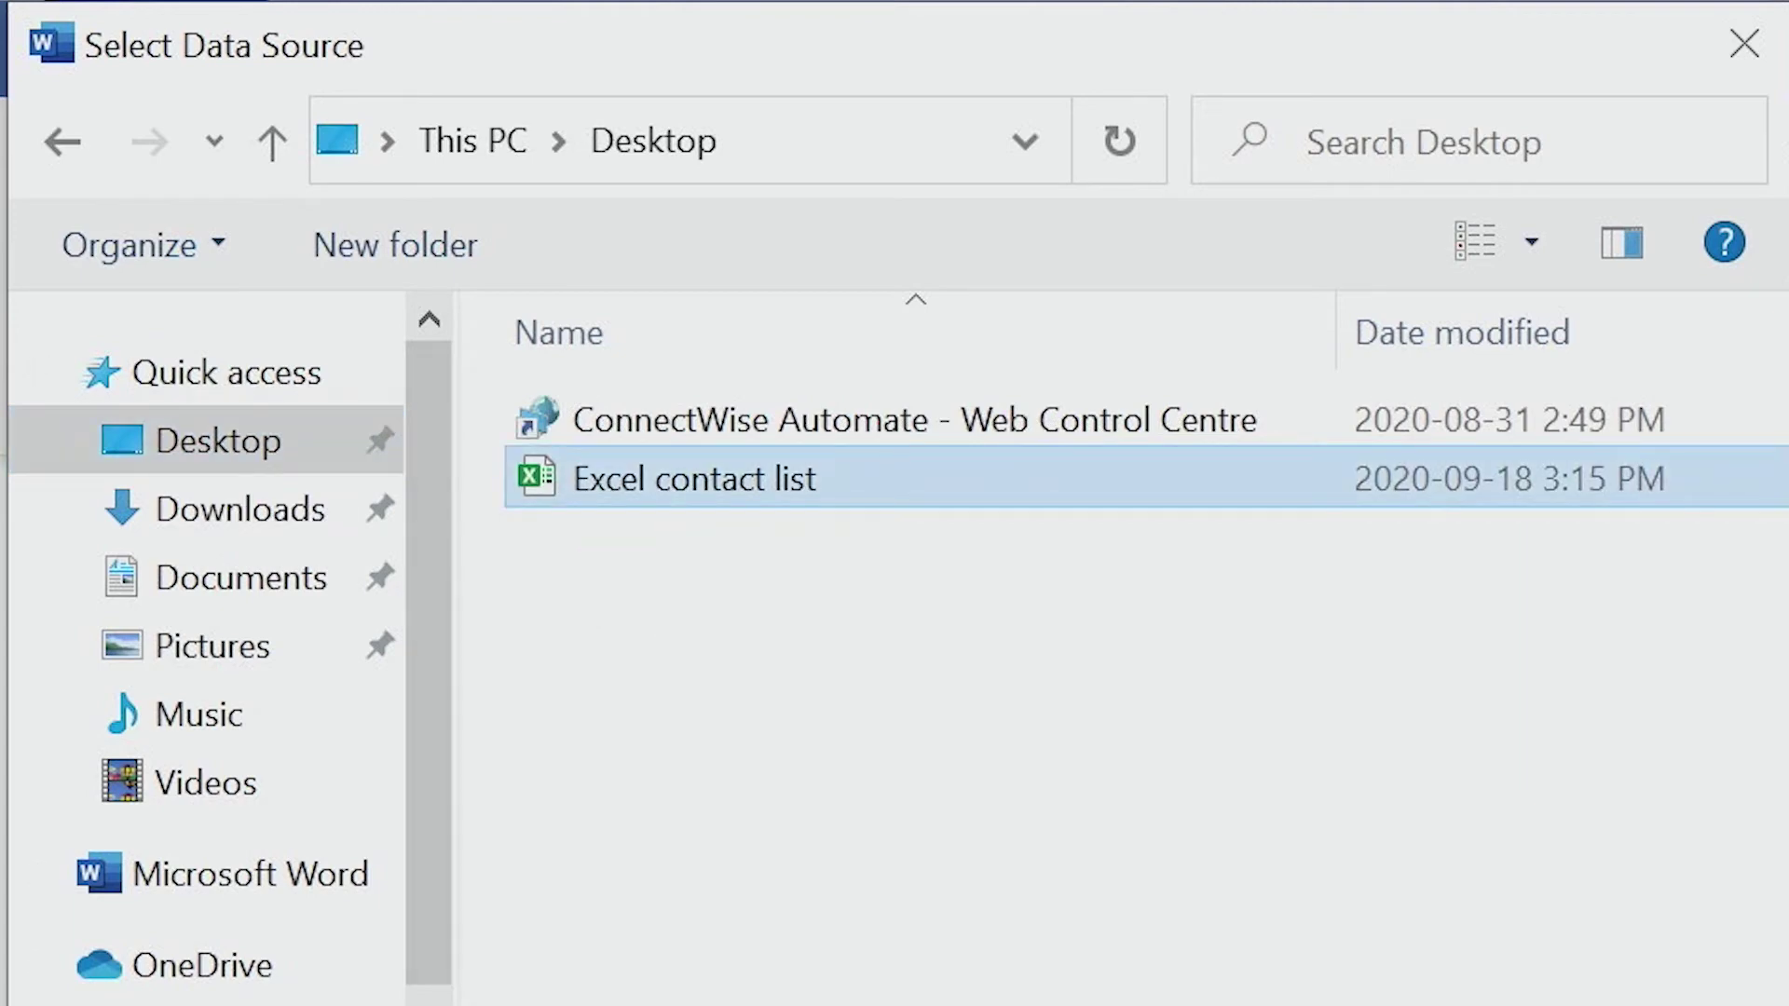
key("Return")
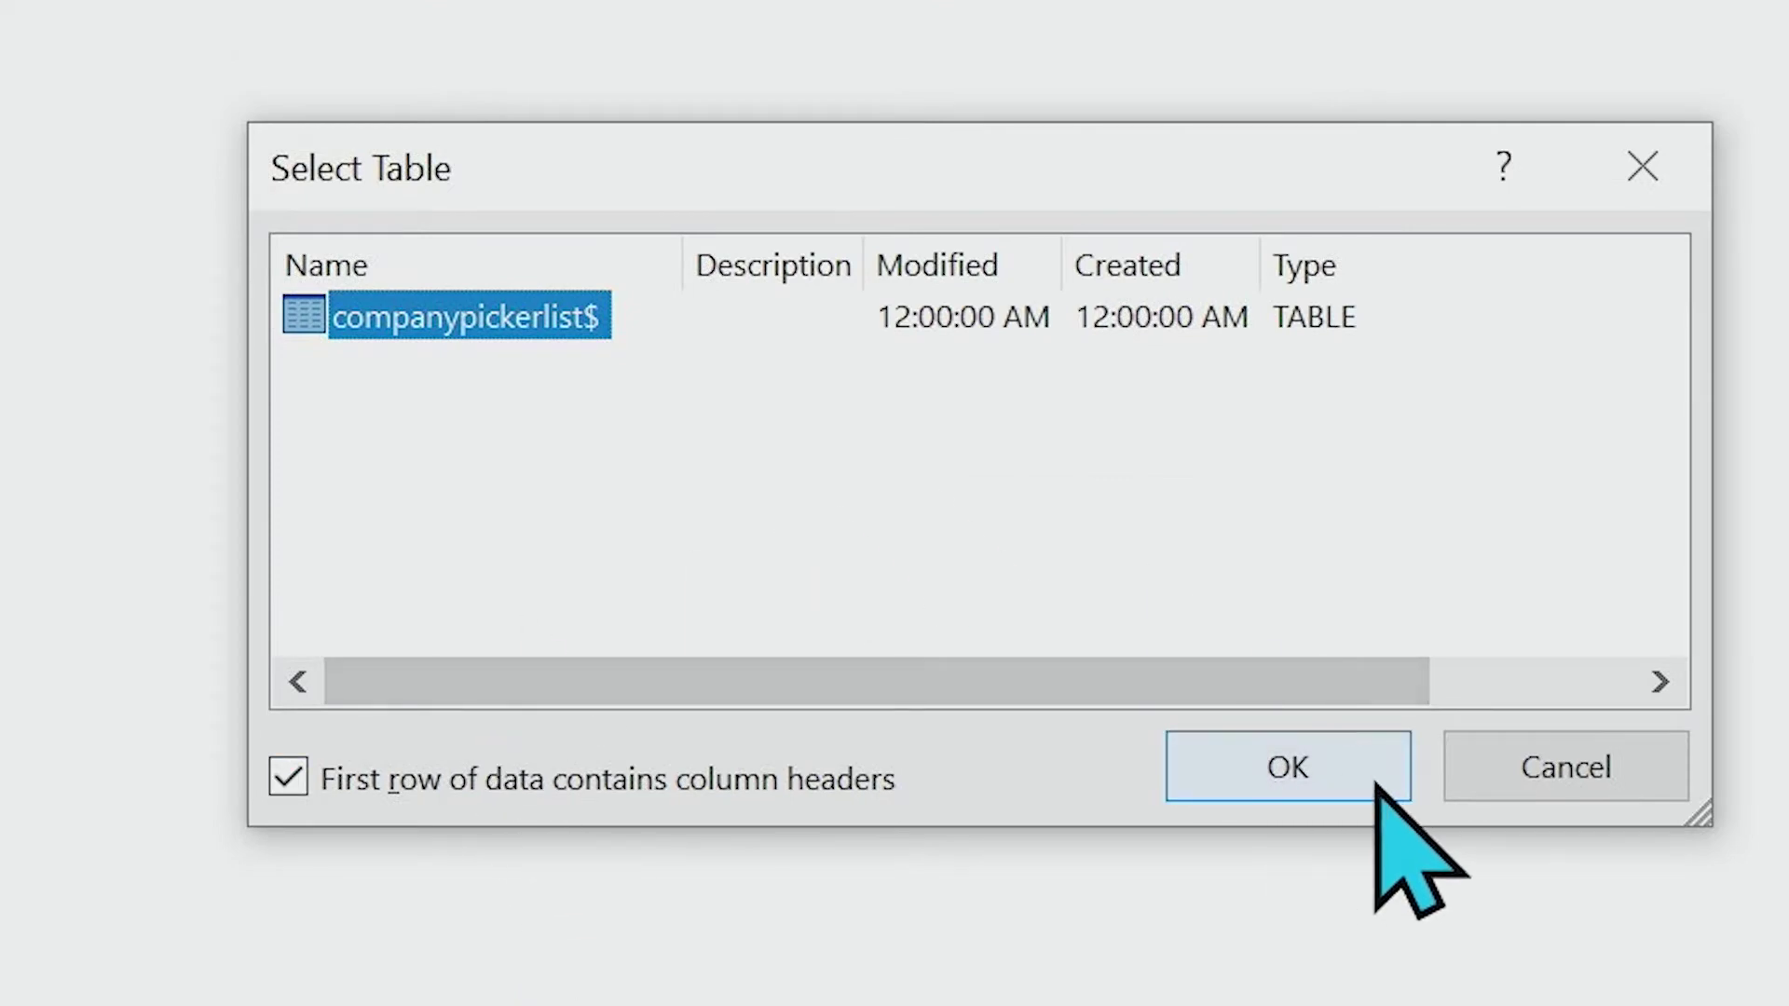
left_click(1291, 770)
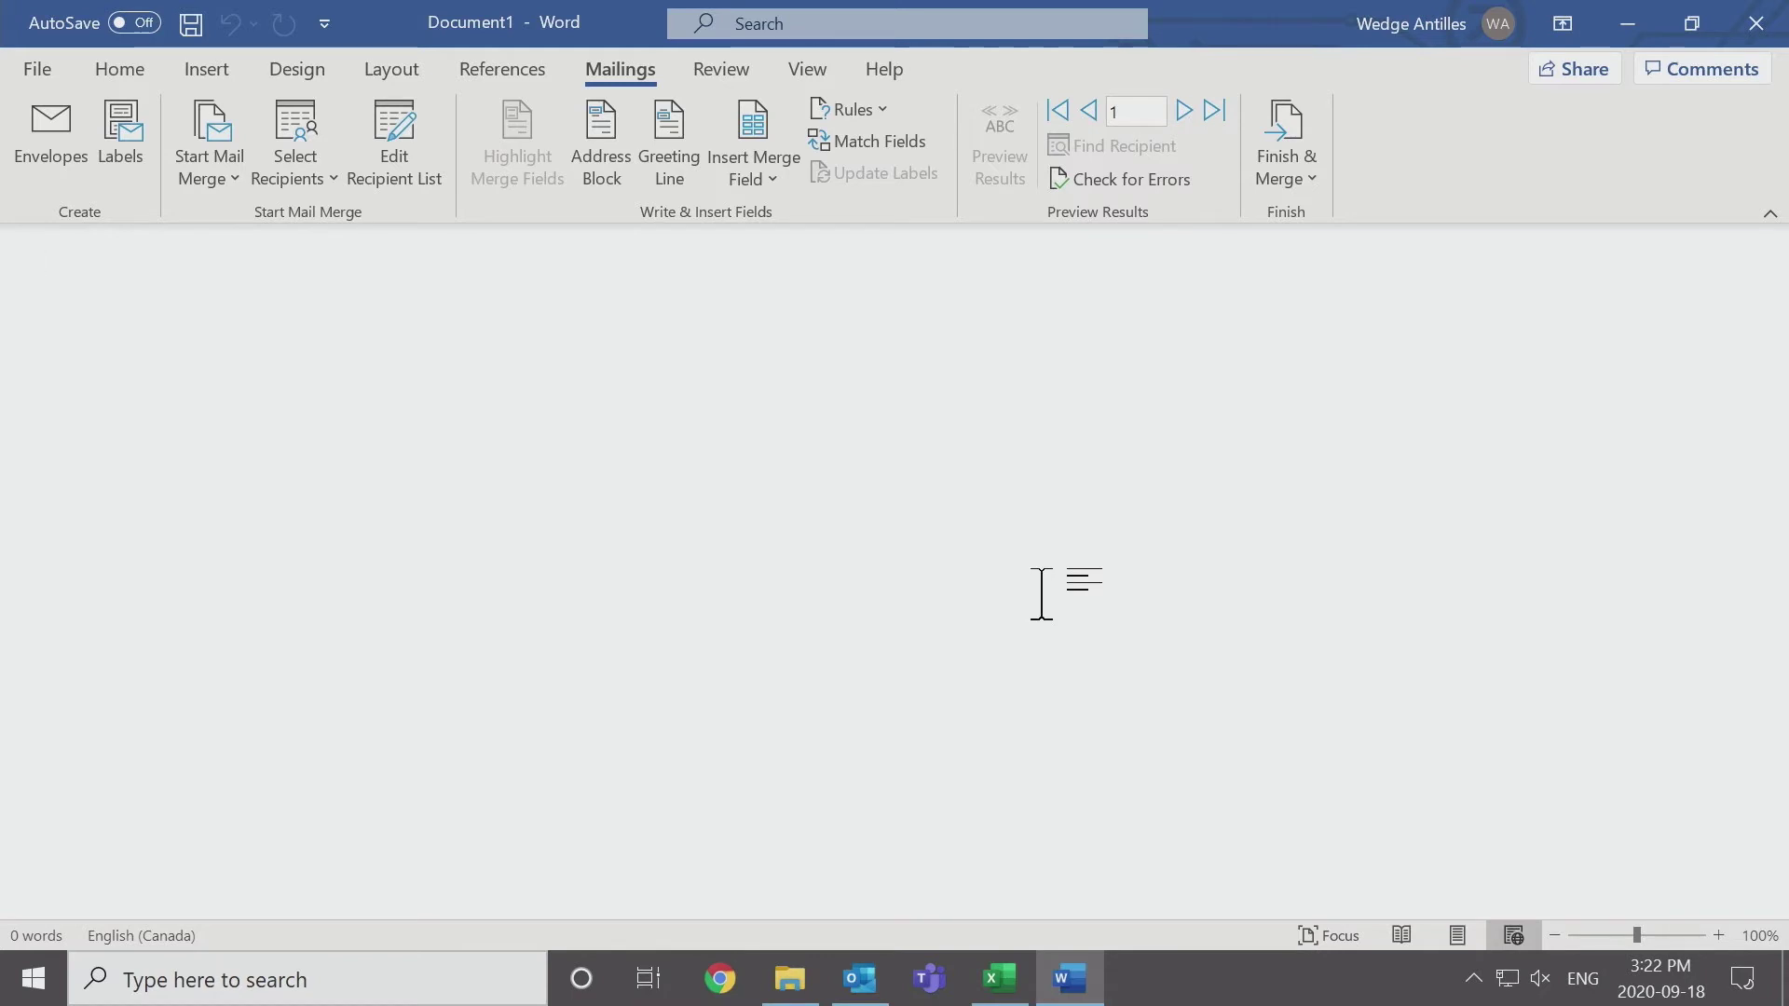
- Write 'Hello «Contact»', then start the next line with 'Your hosting plan'
type("Hello")
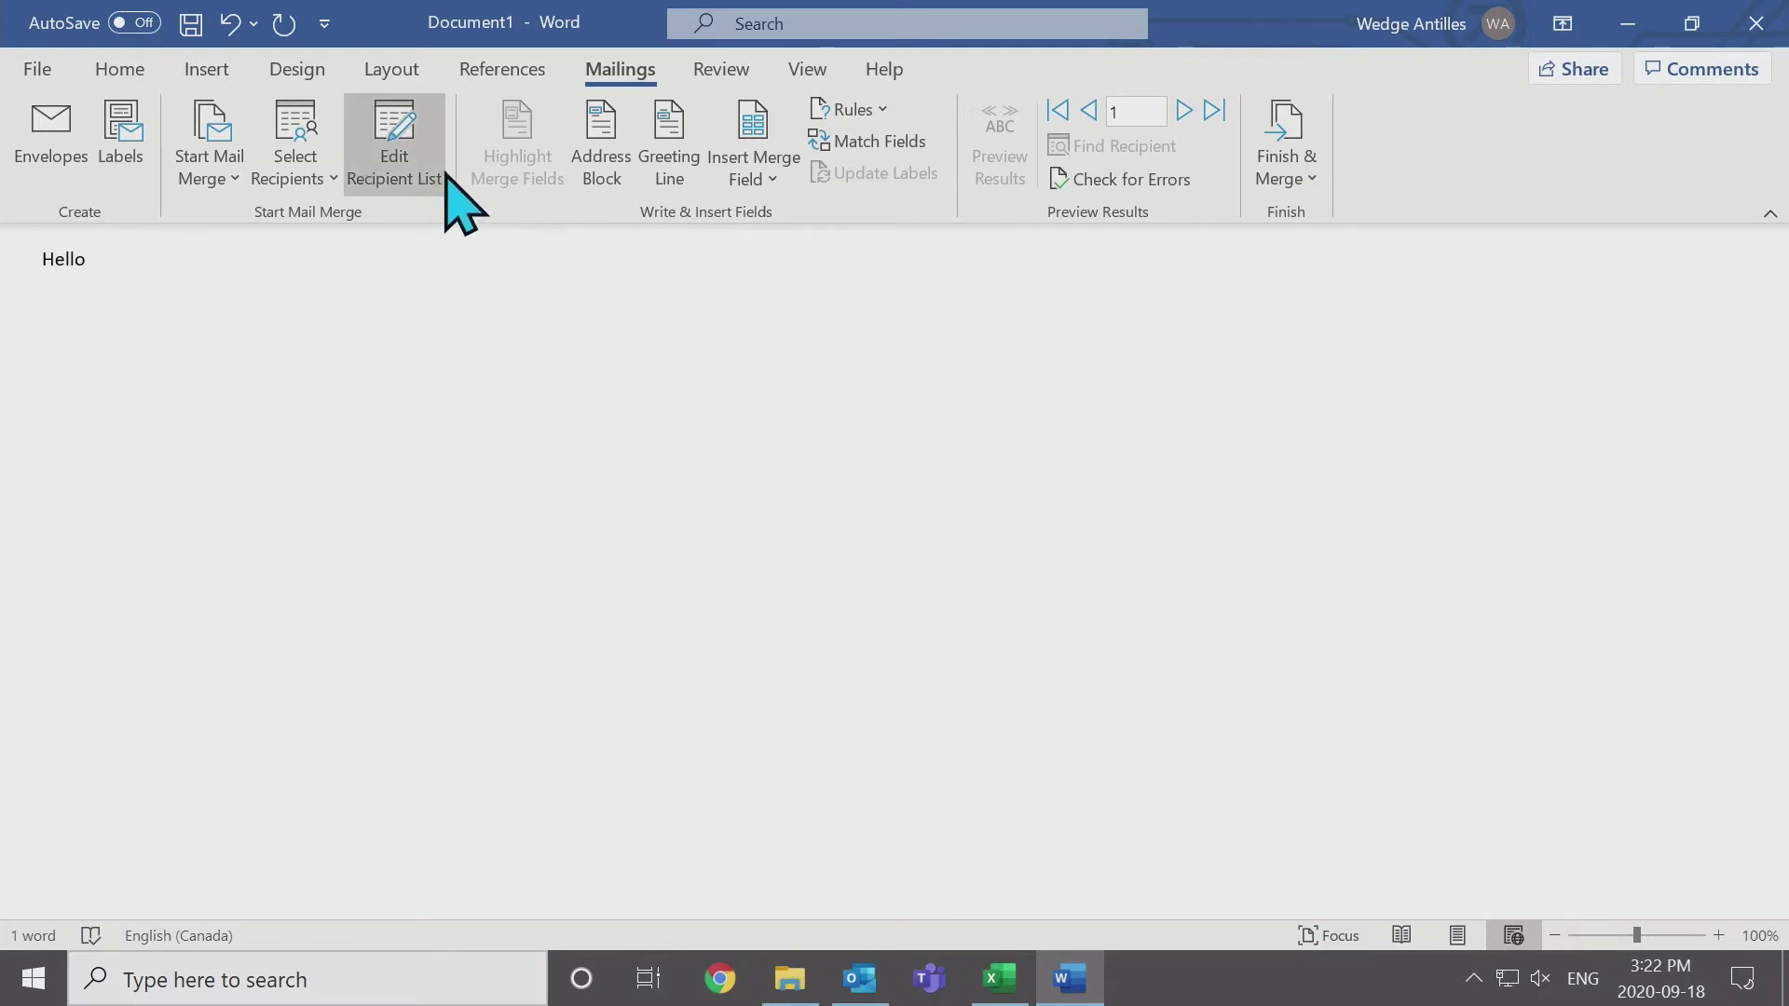
left_click(760, 166)
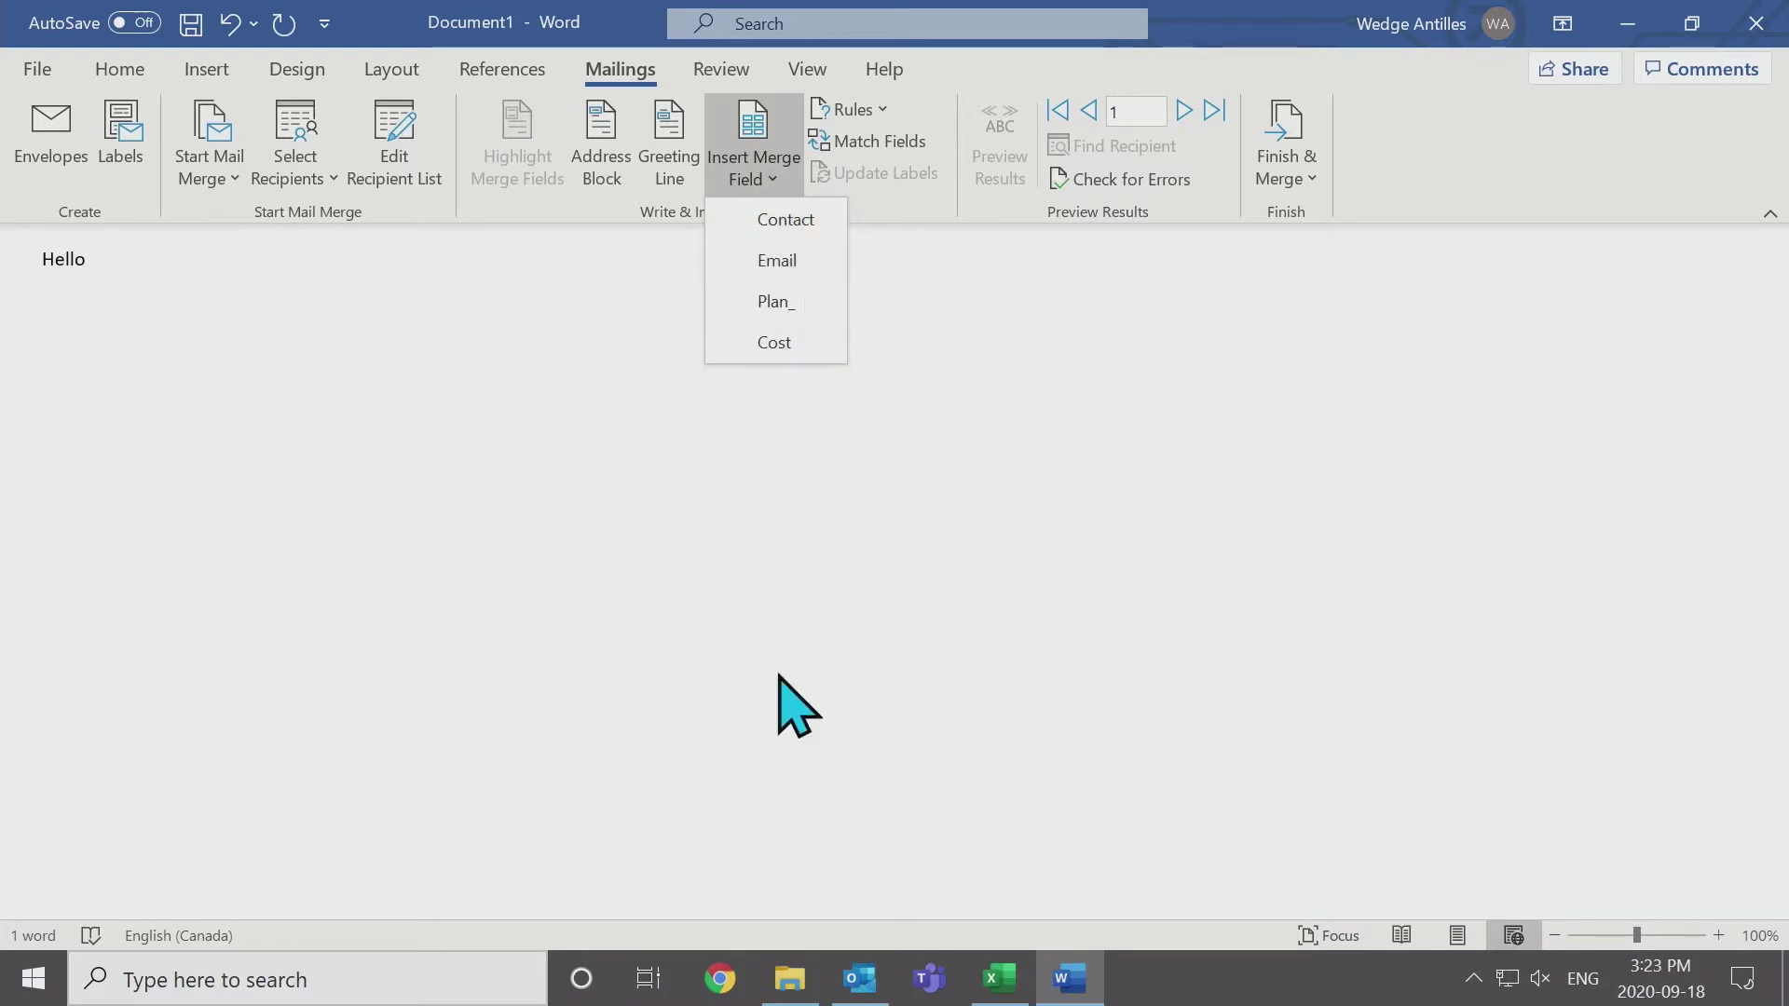
left_click(800, 224)
key("Return")
key("Return")
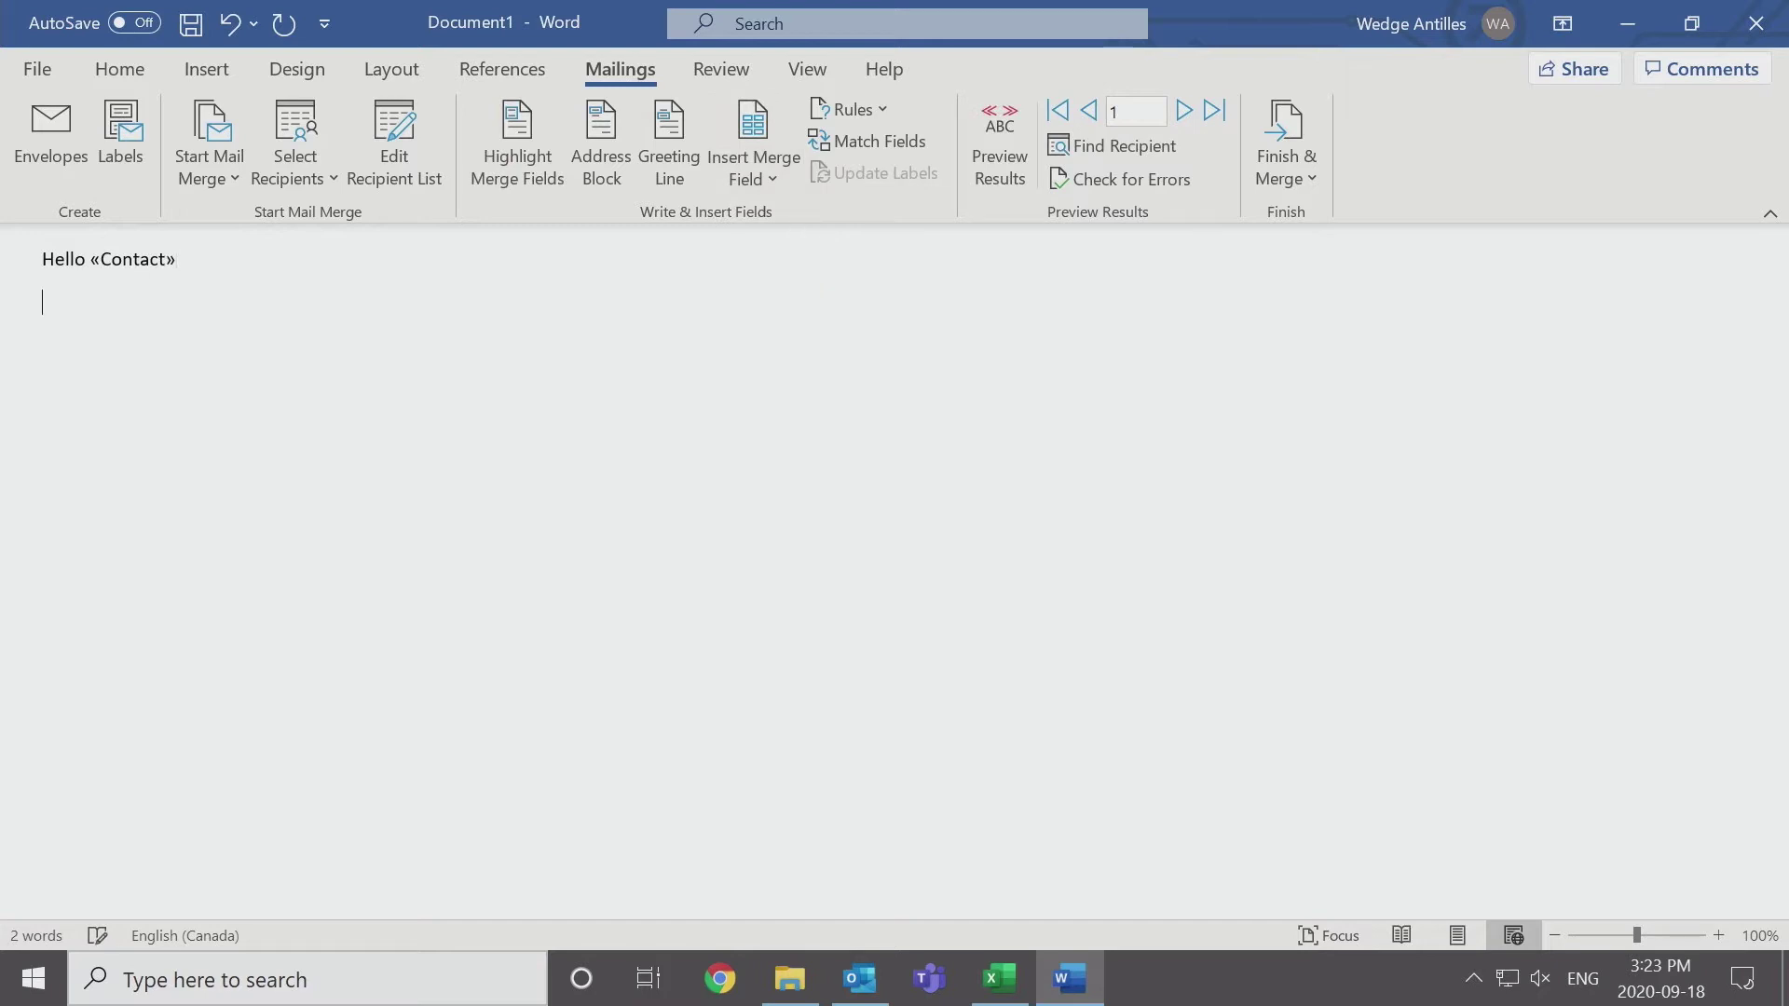
type("Your hosting plan")
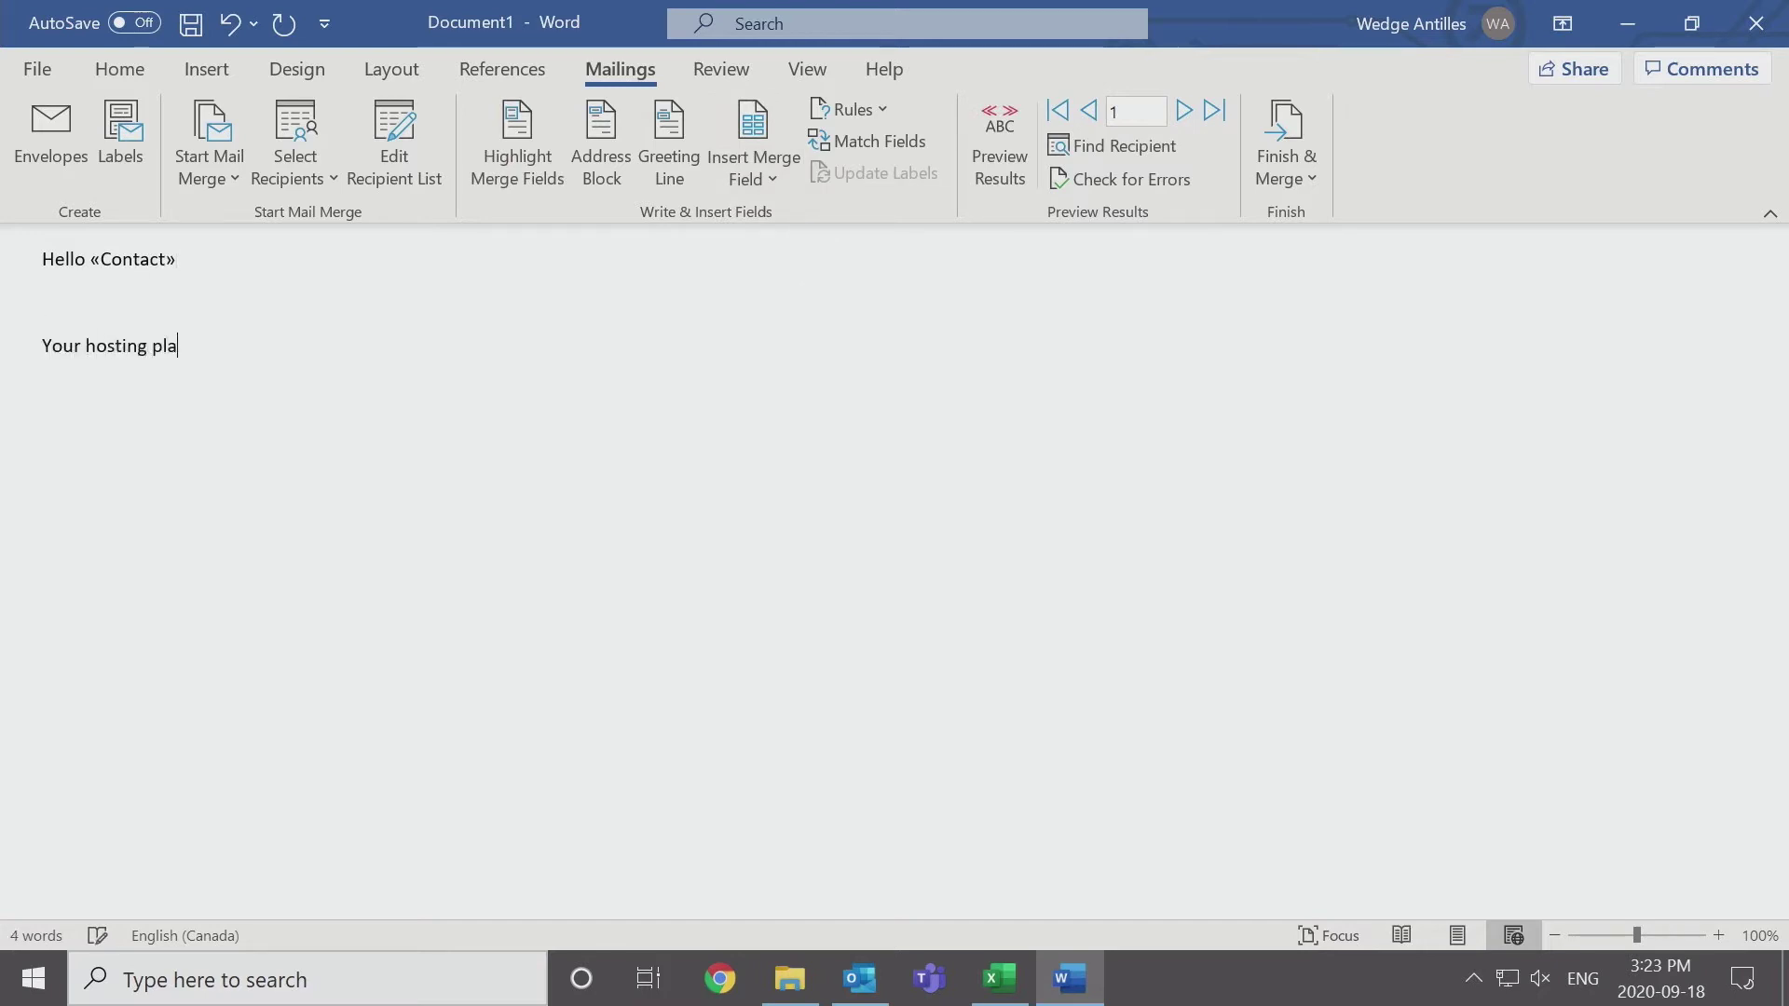
- Insert the «Plan» field, followed by 'has successfully been created. The cost for this will be'
left_click(741, 140)
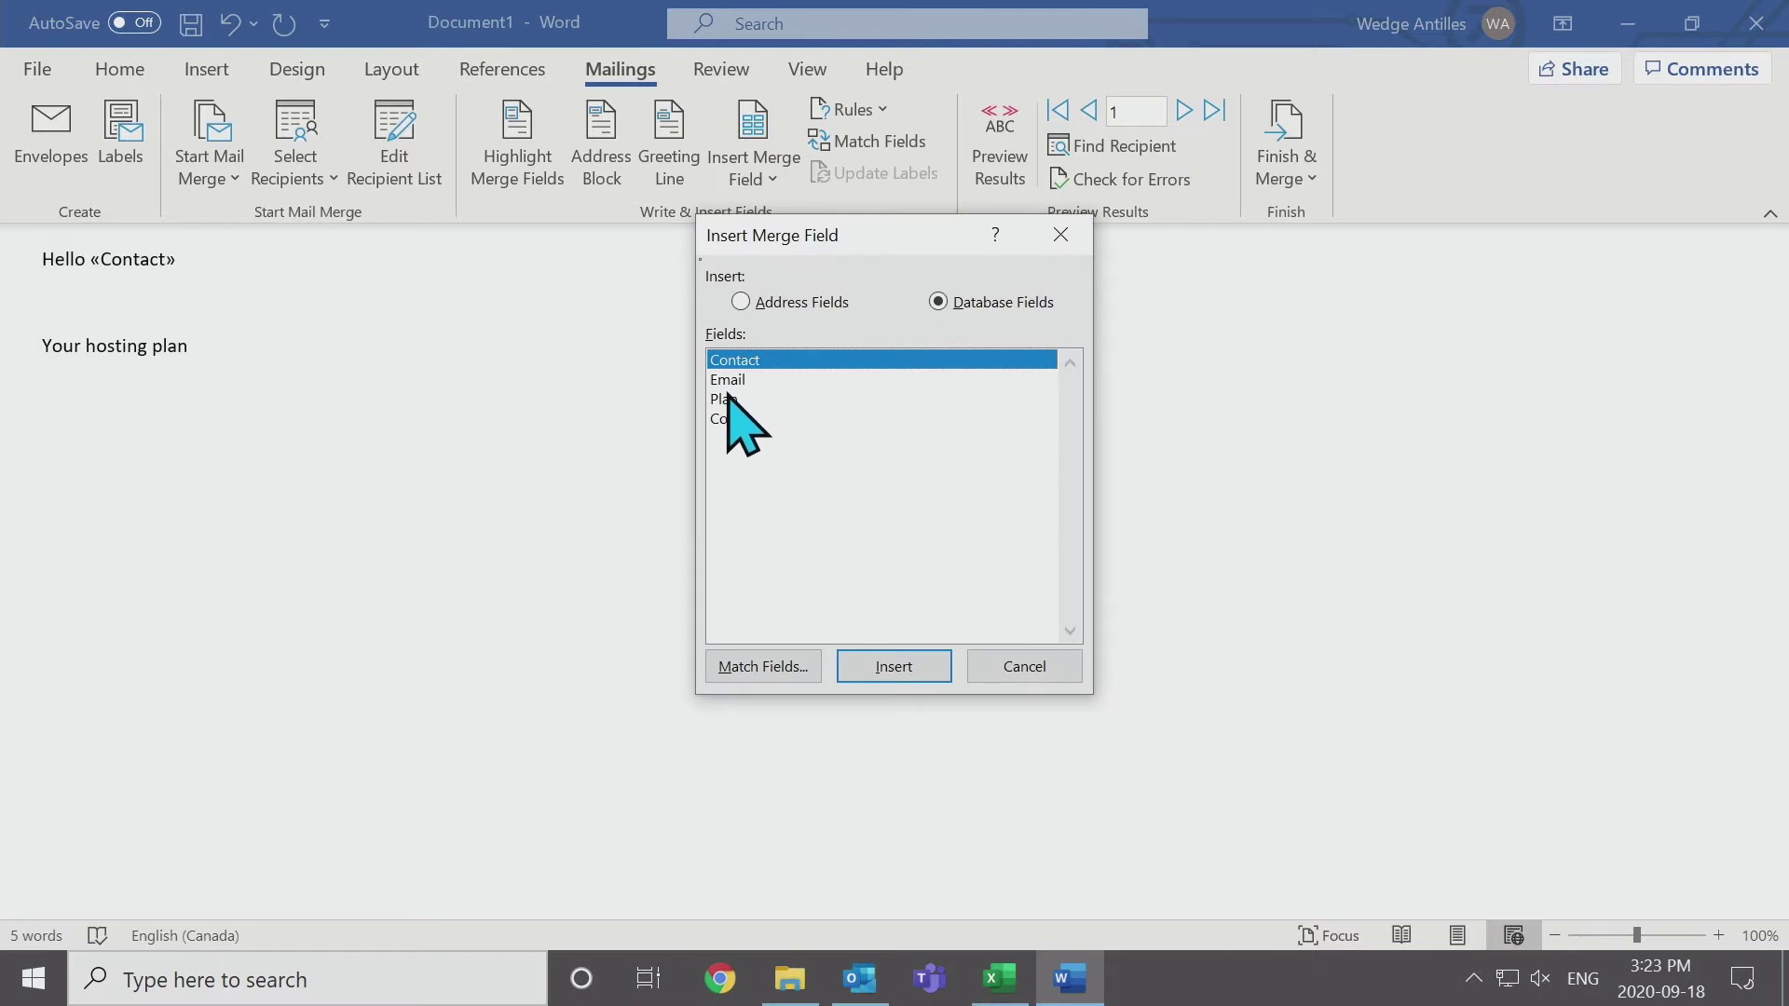
left_click(724, 401)
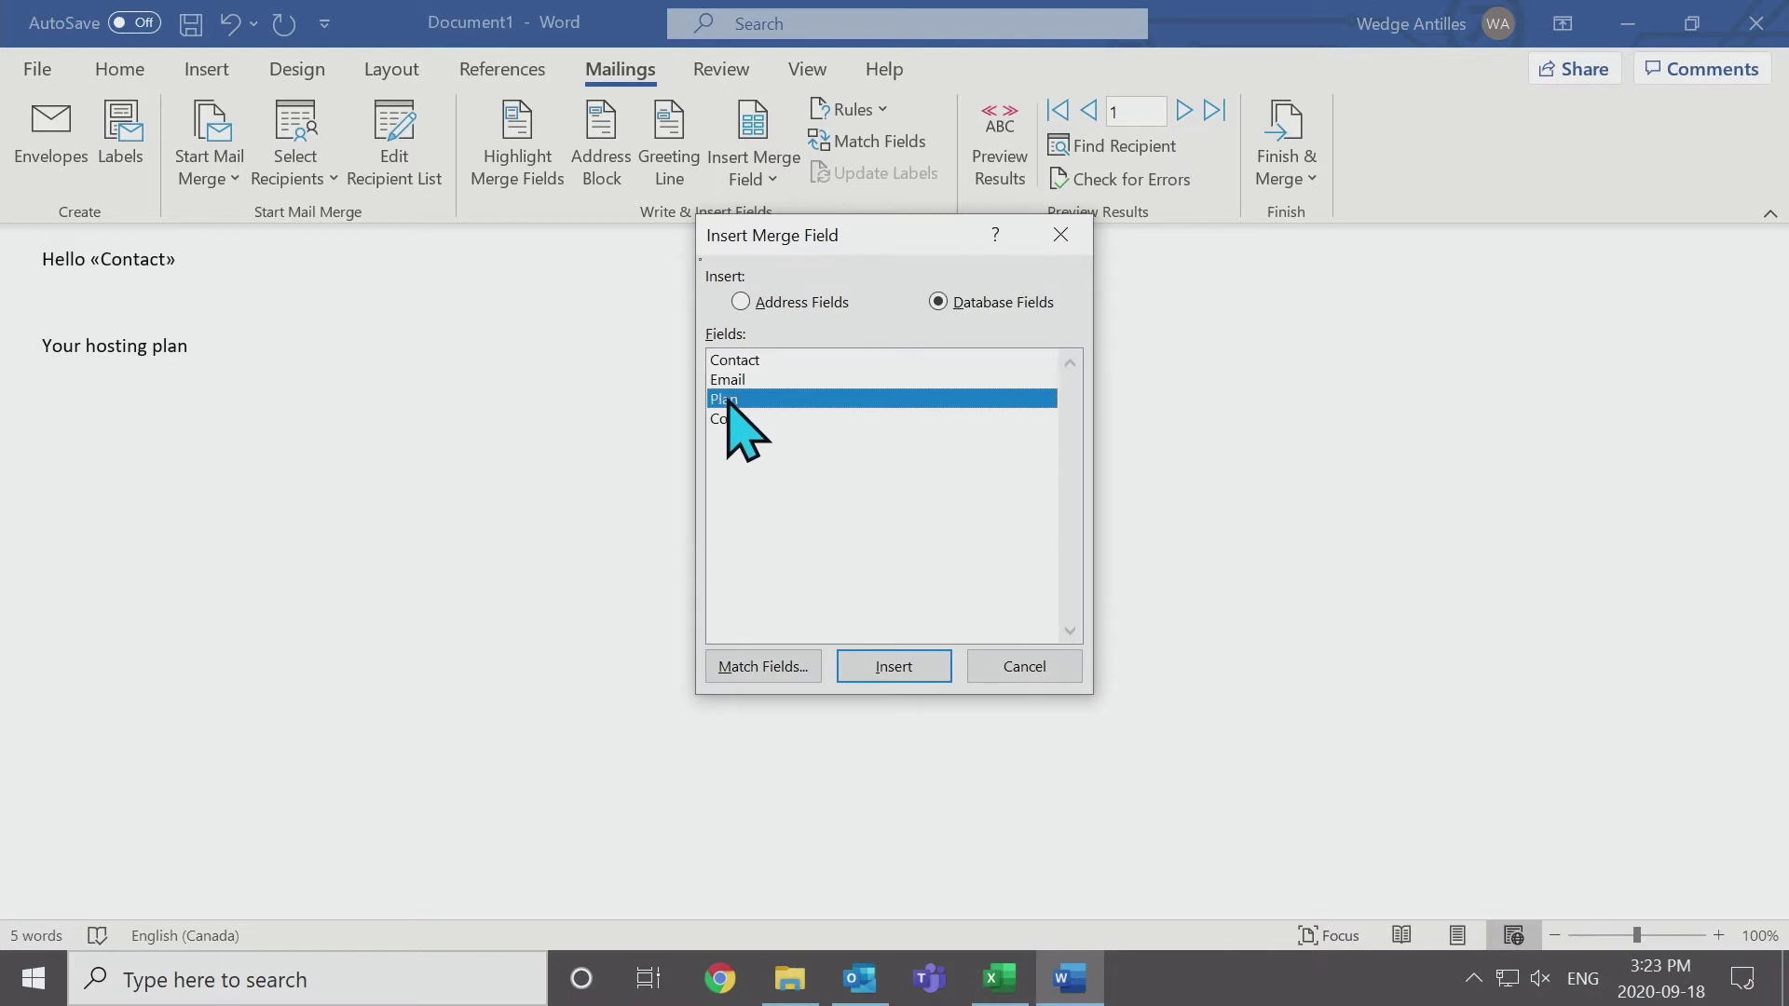
left_click(890, 666)
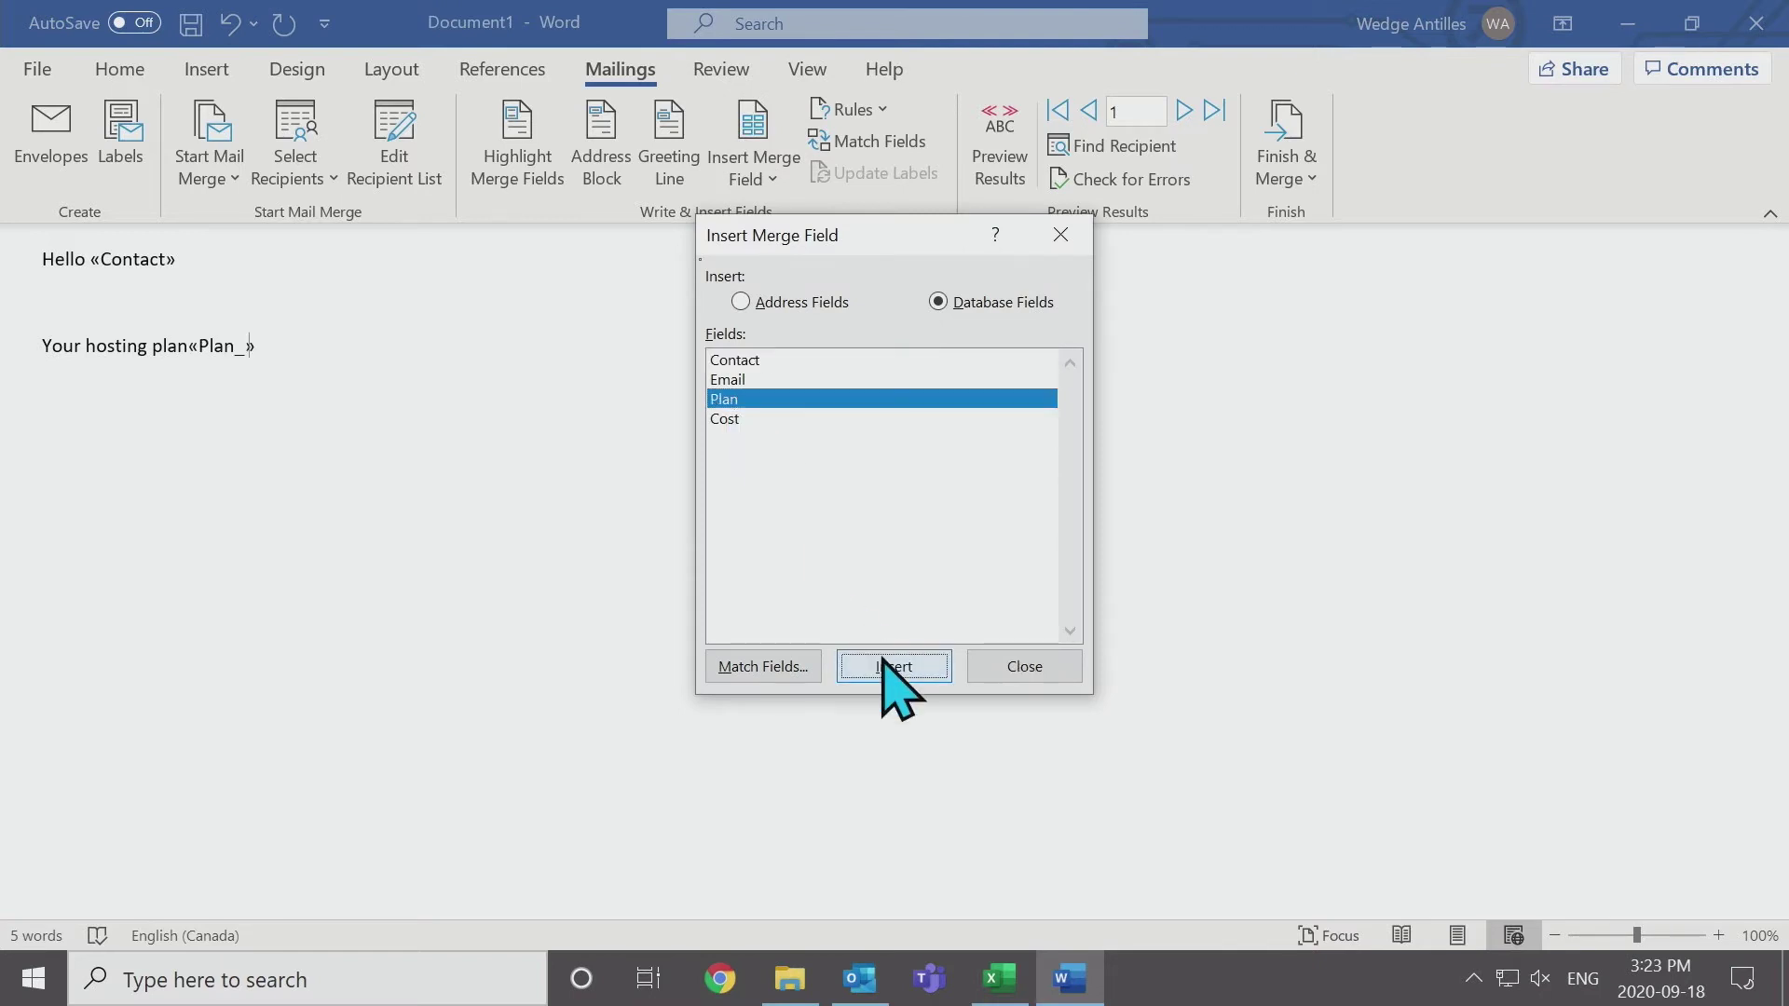
left_click(1029, 678)
type("has s")
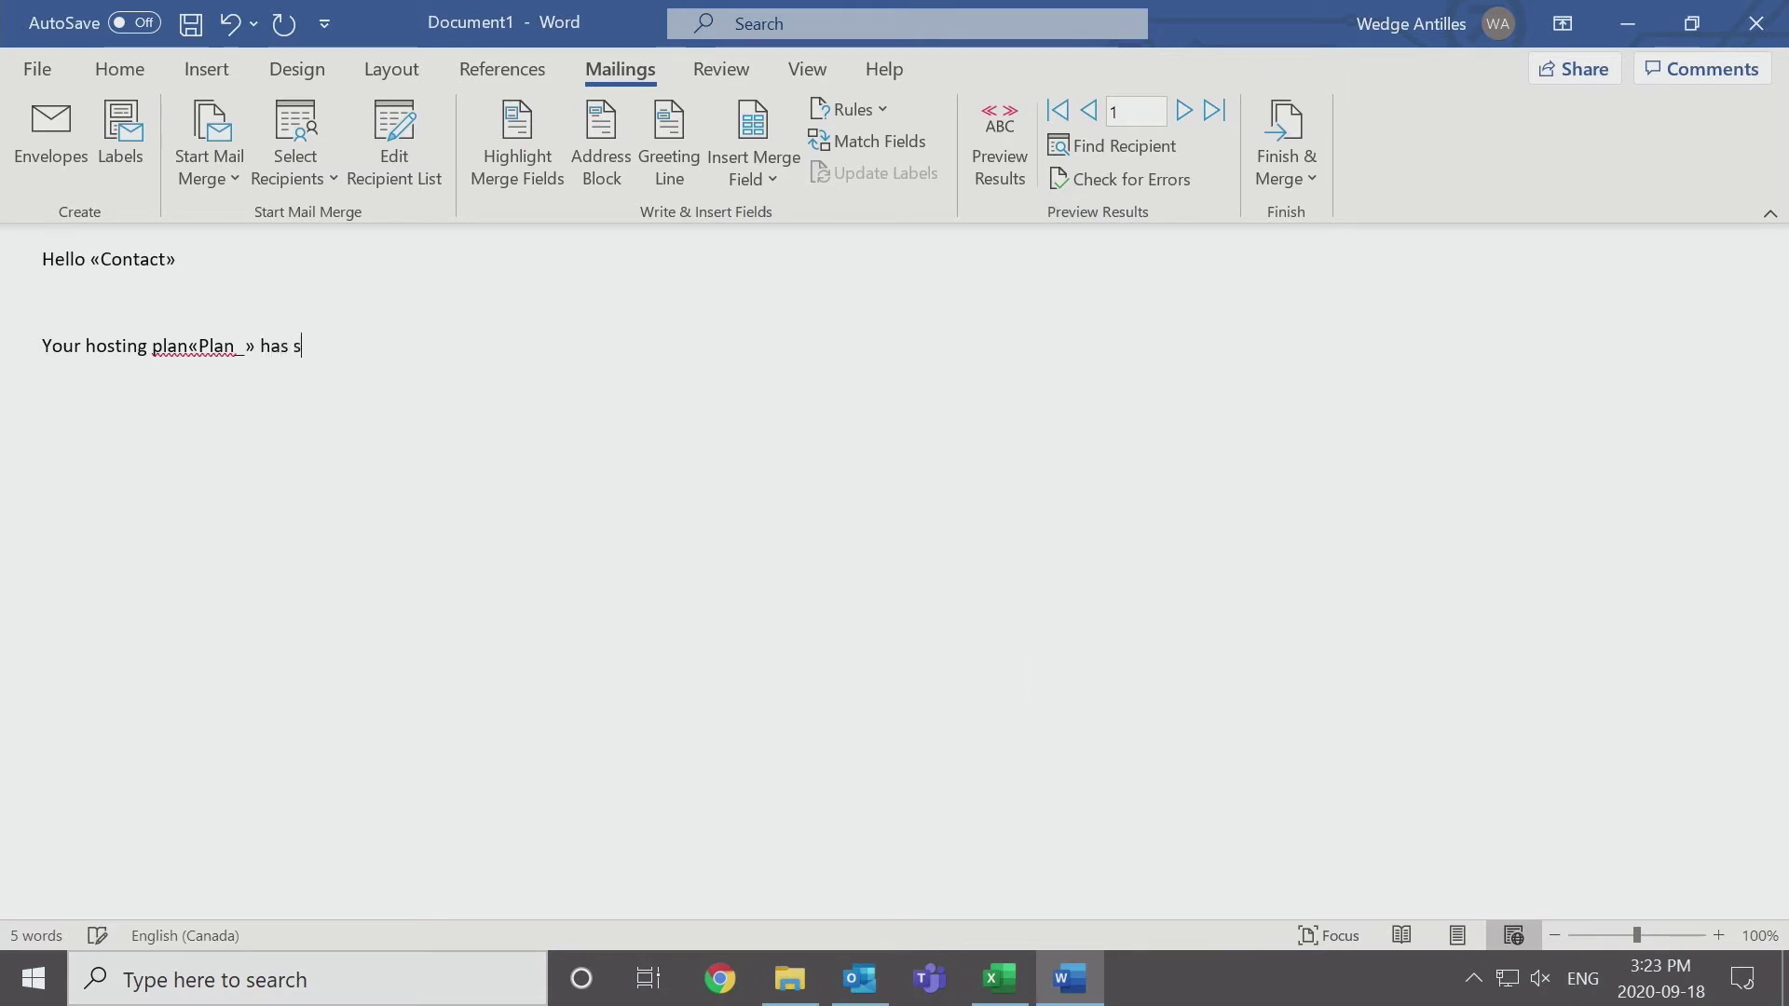
type("uccessfully been creat")
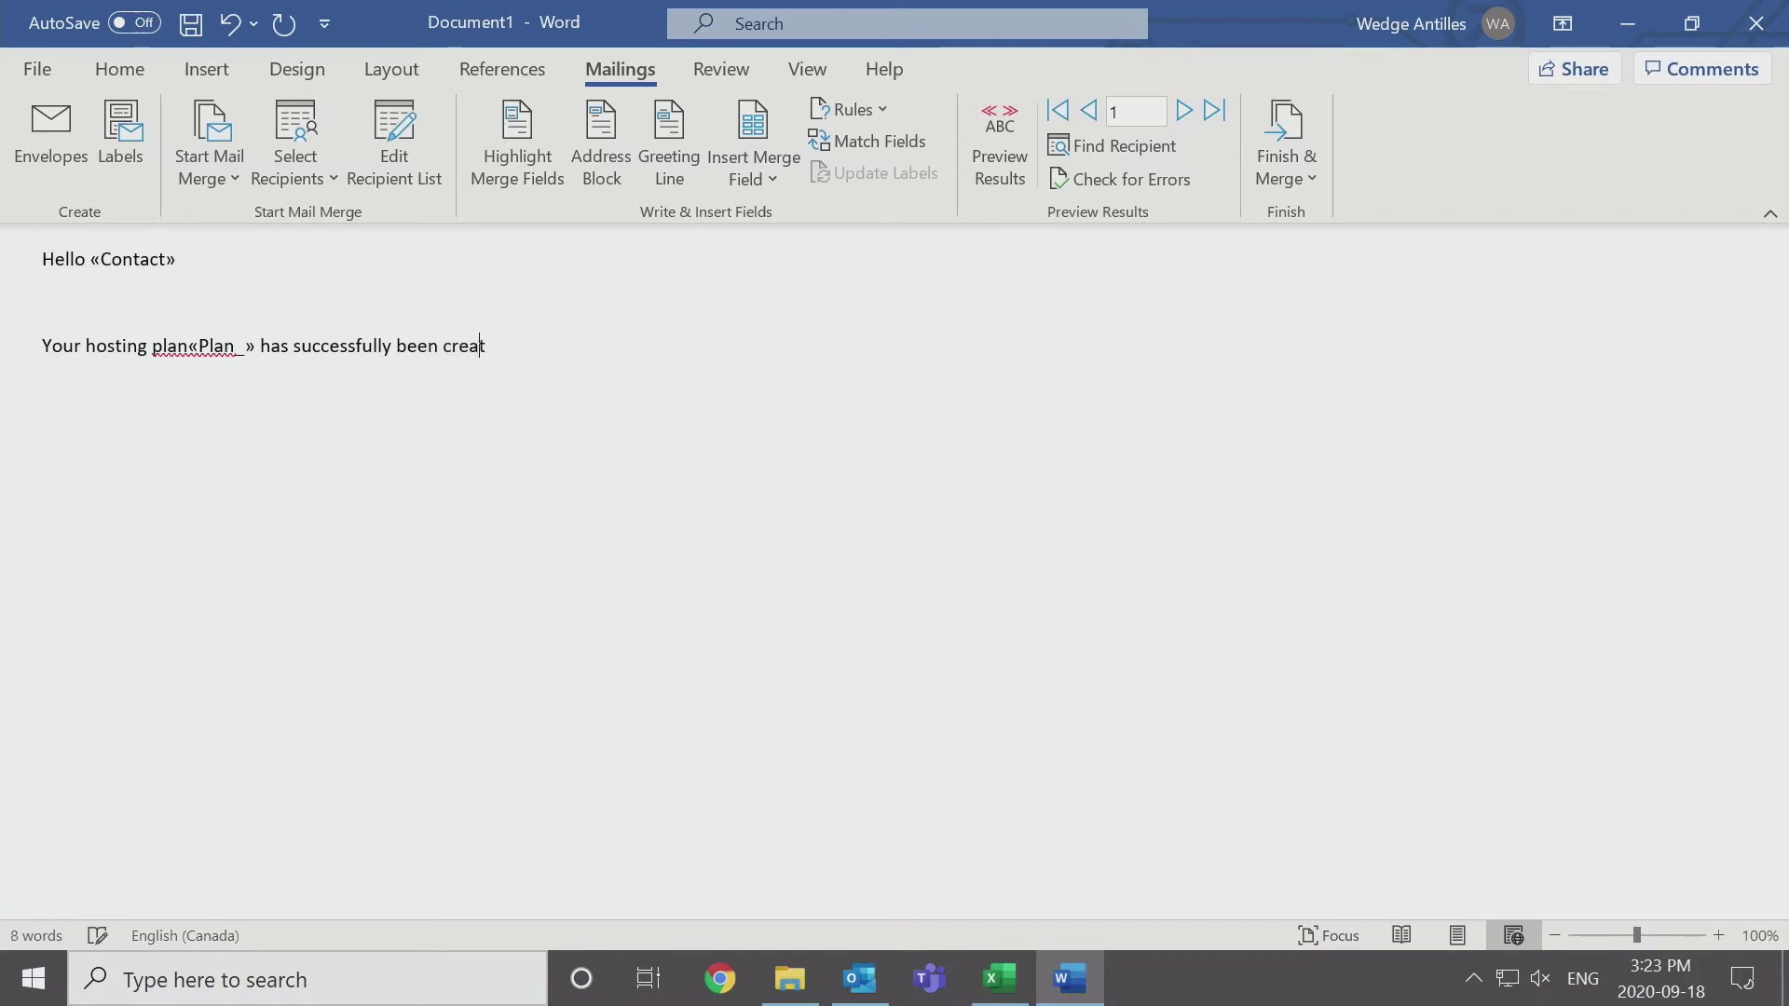
type("ed. The cost for th")
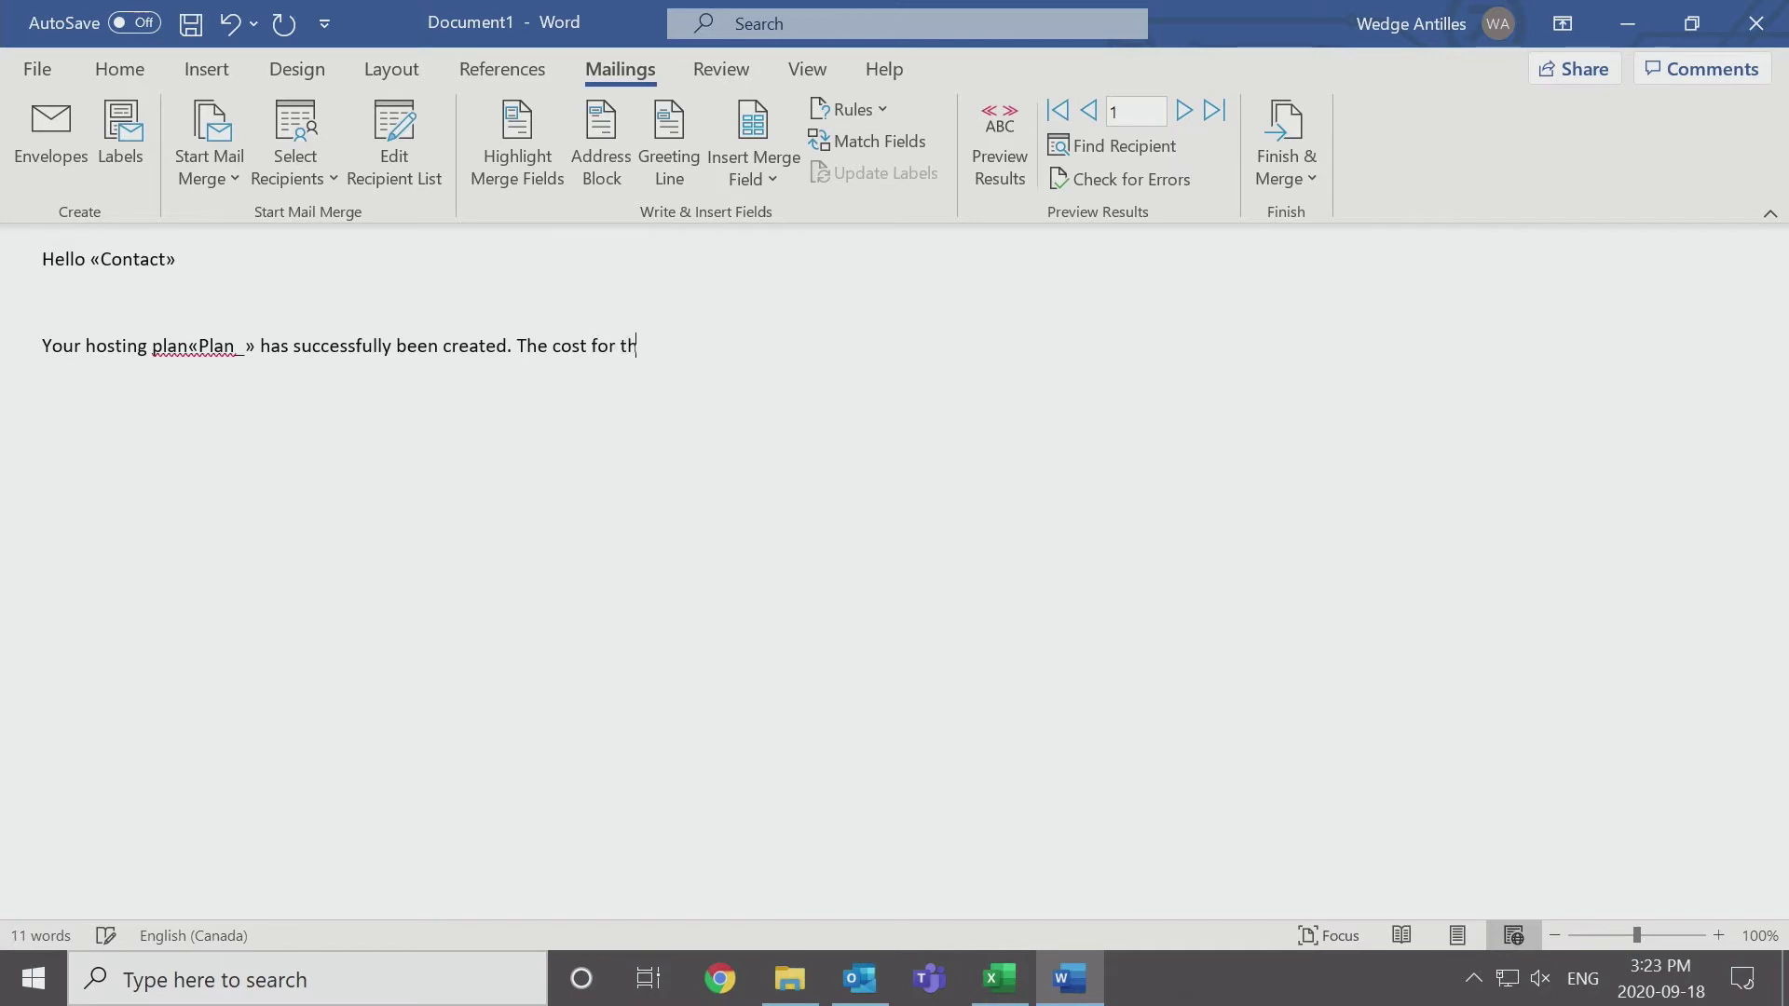
type("is will be")
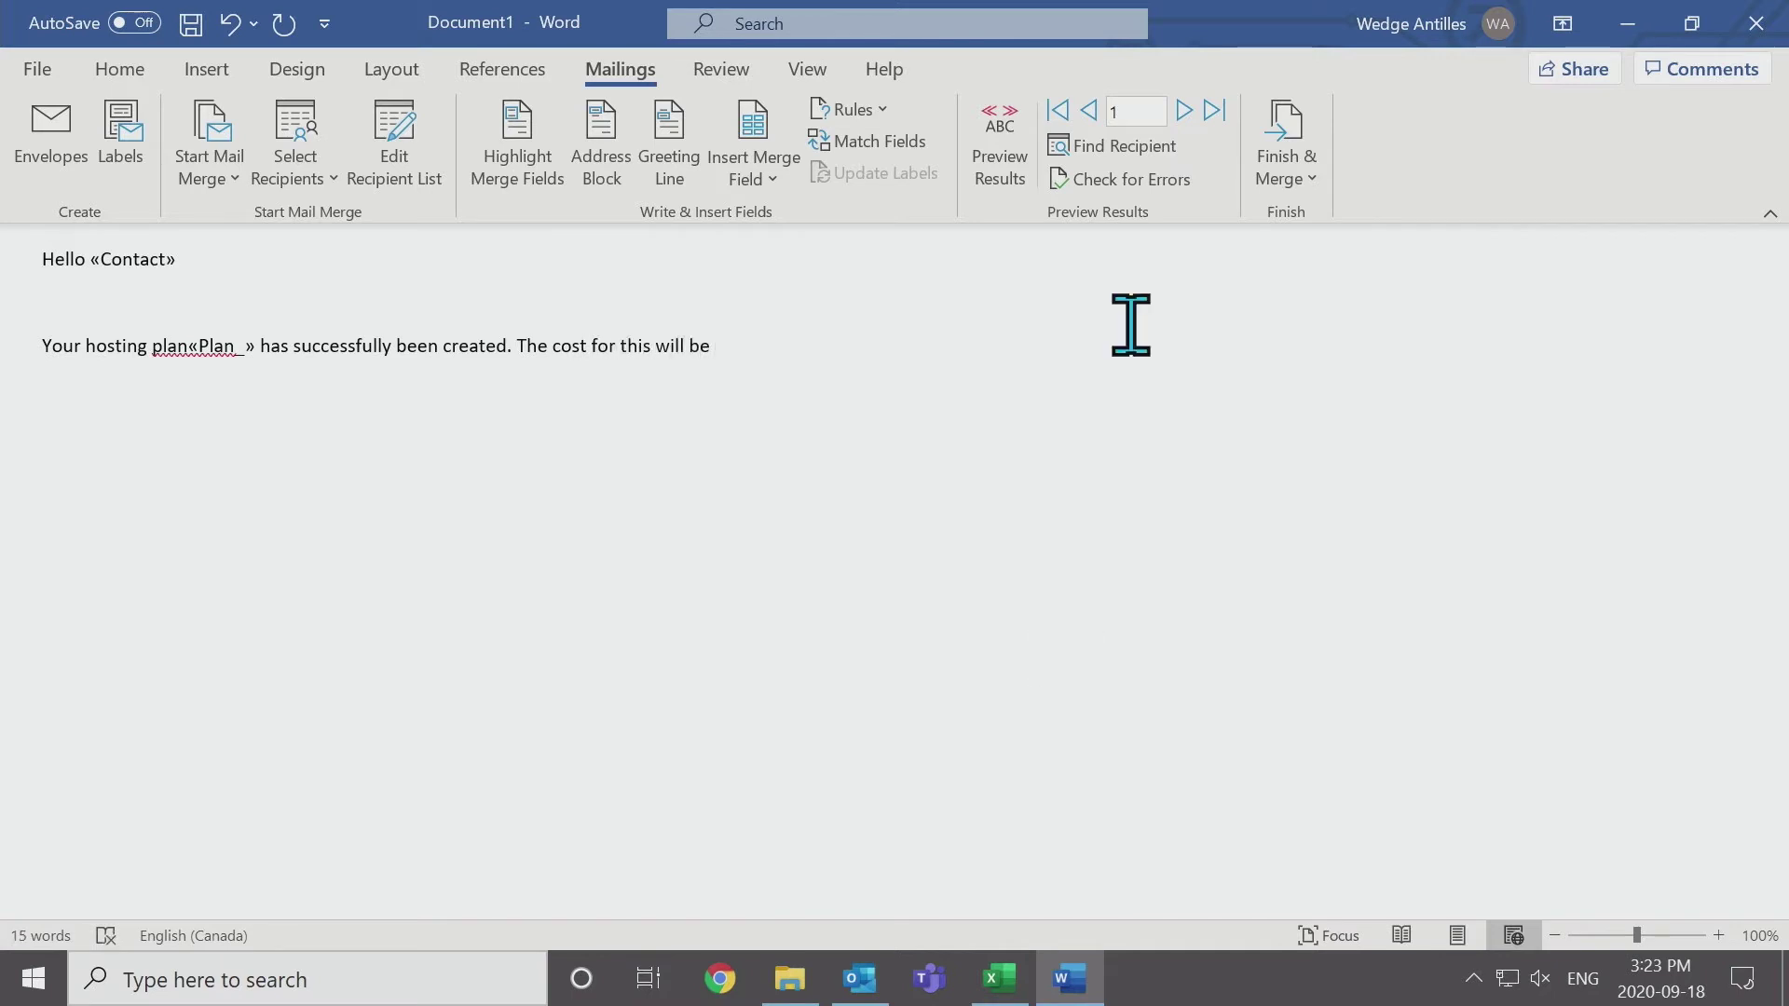
- Add the «Cost» field, 'annually.', a 'Thank you' line and the sender's first name
left_click(758, 179)
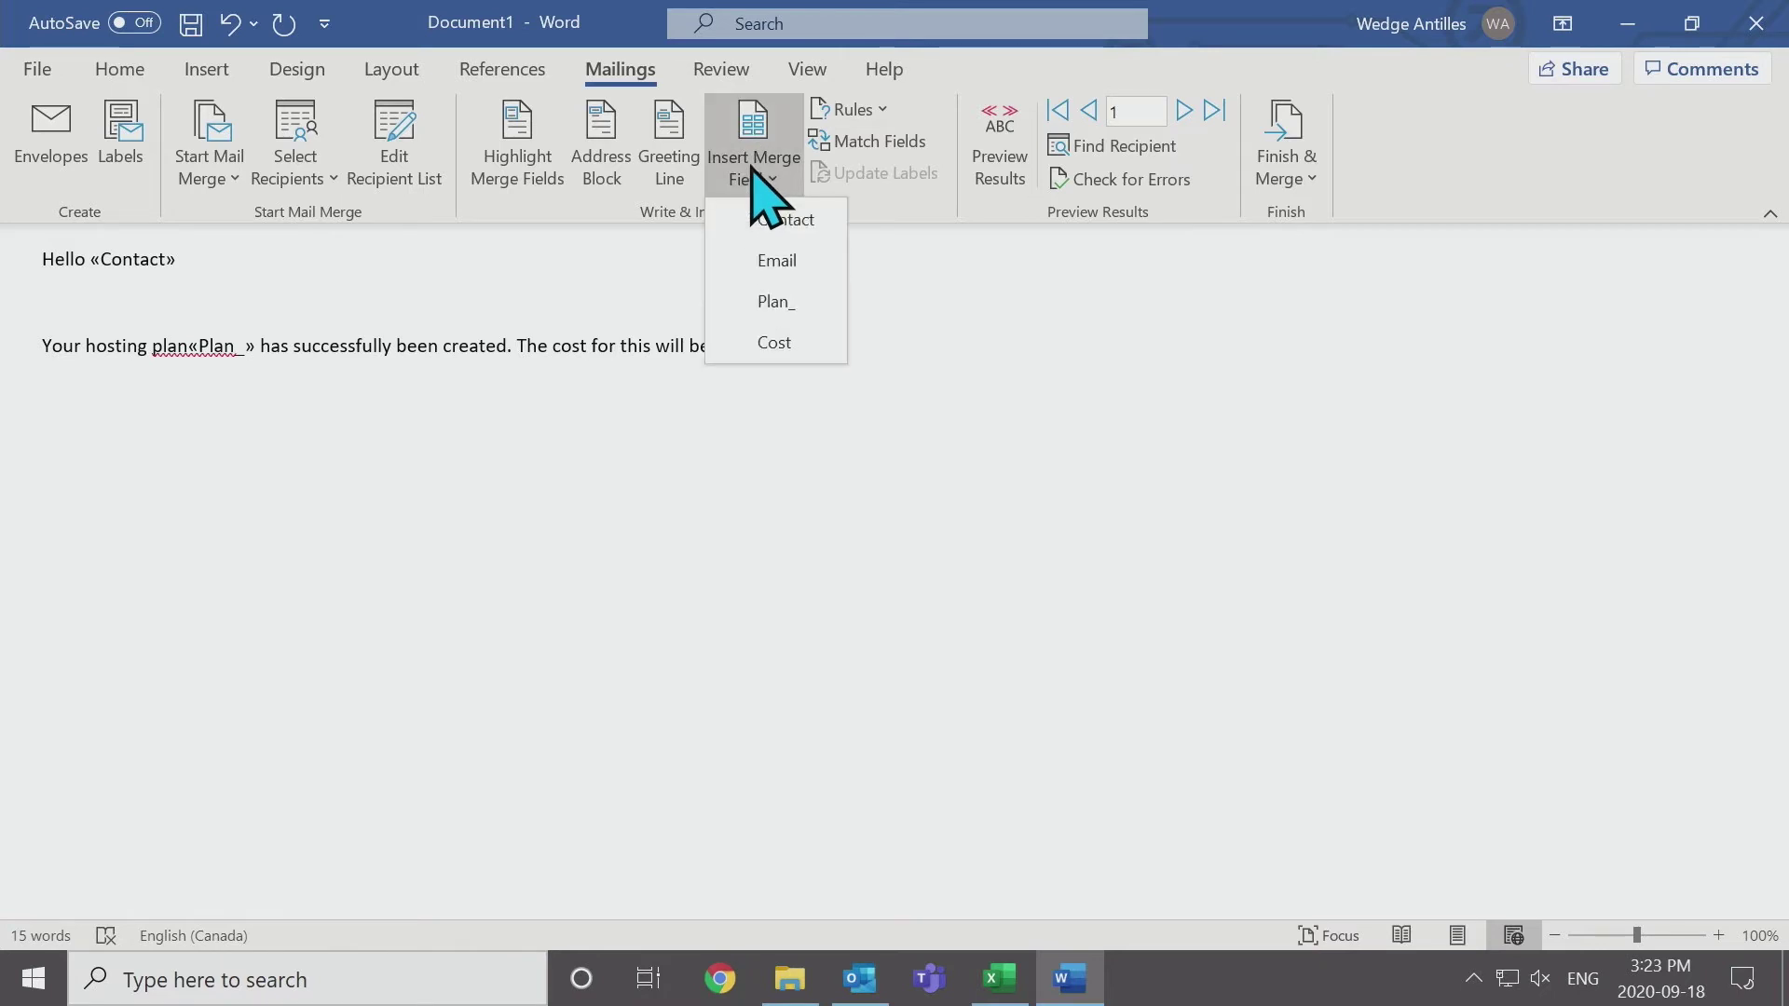
left_click(803, 345)
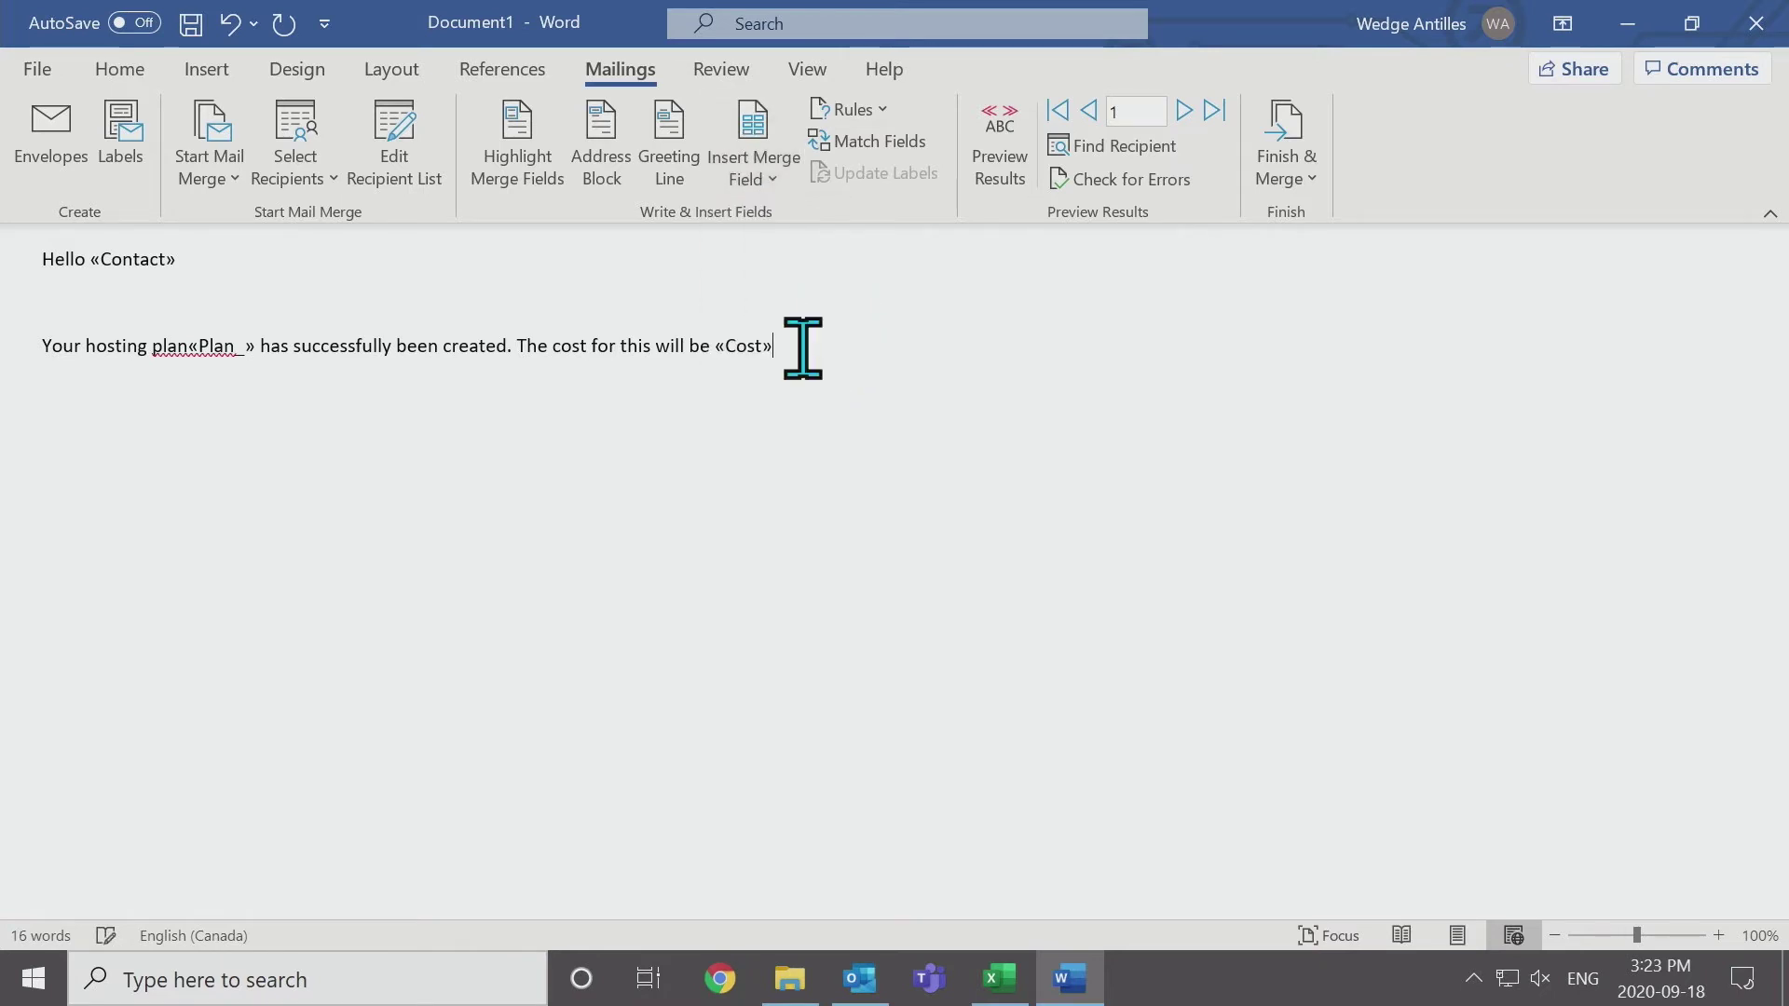
type("ann")
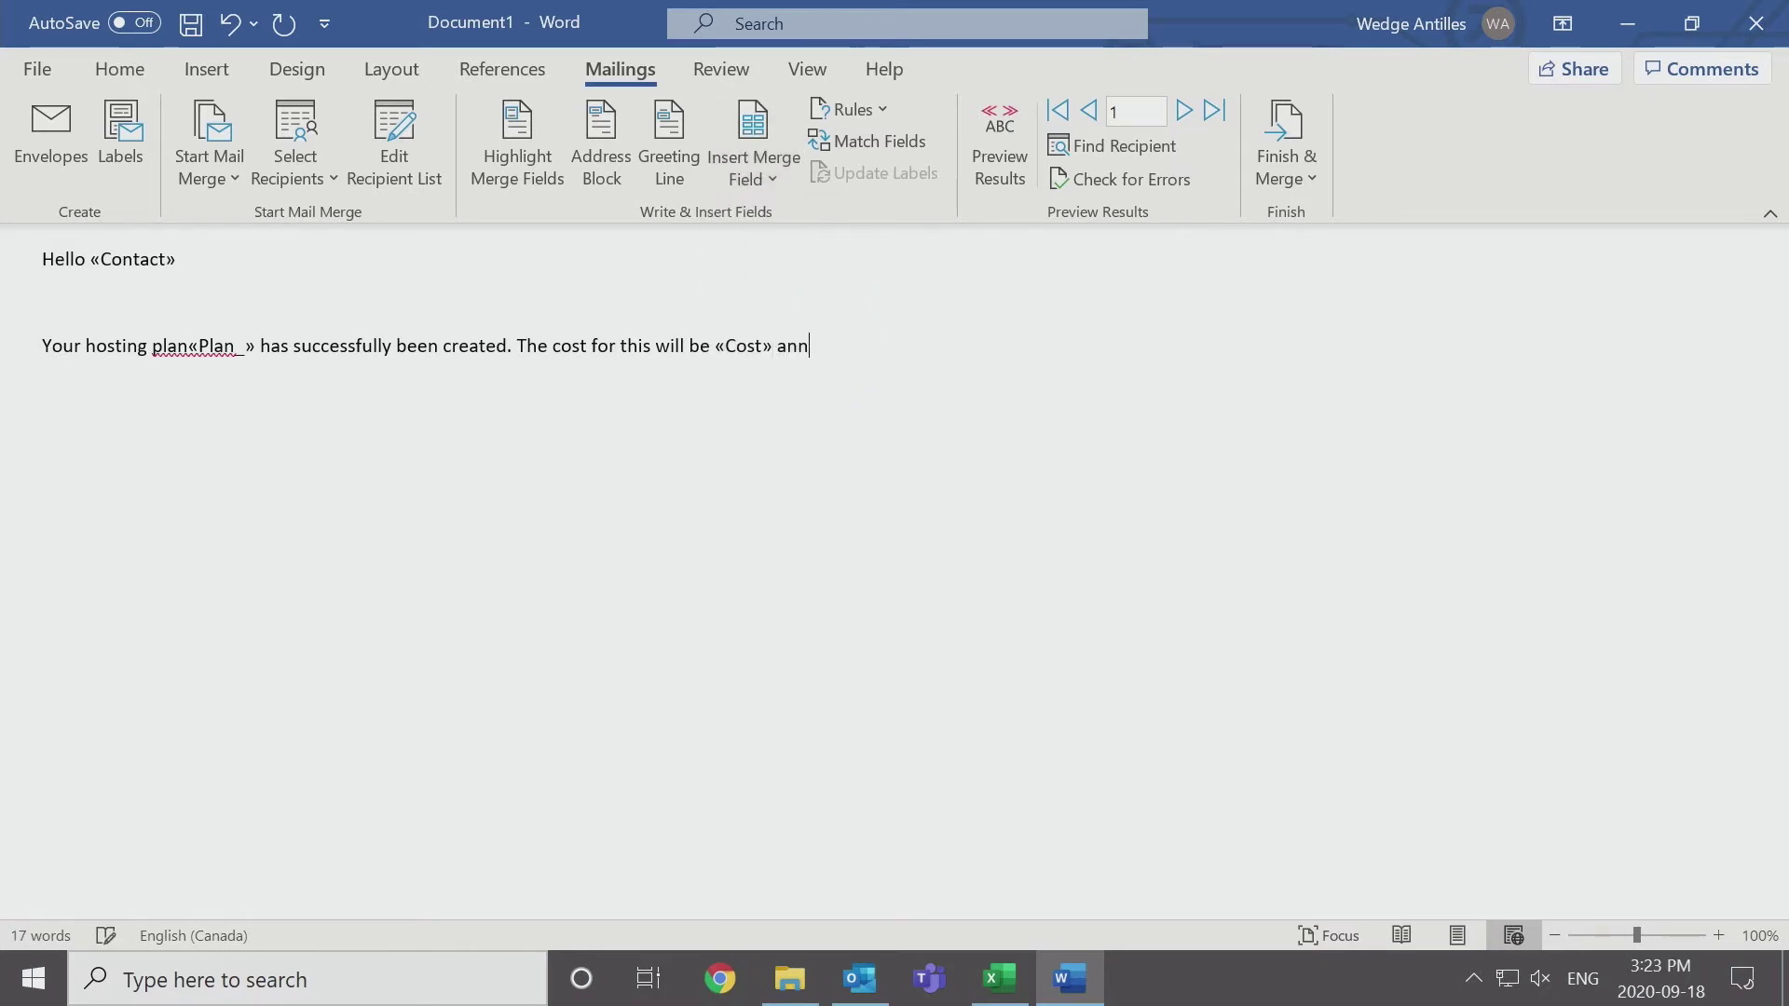
type("ually.  ")
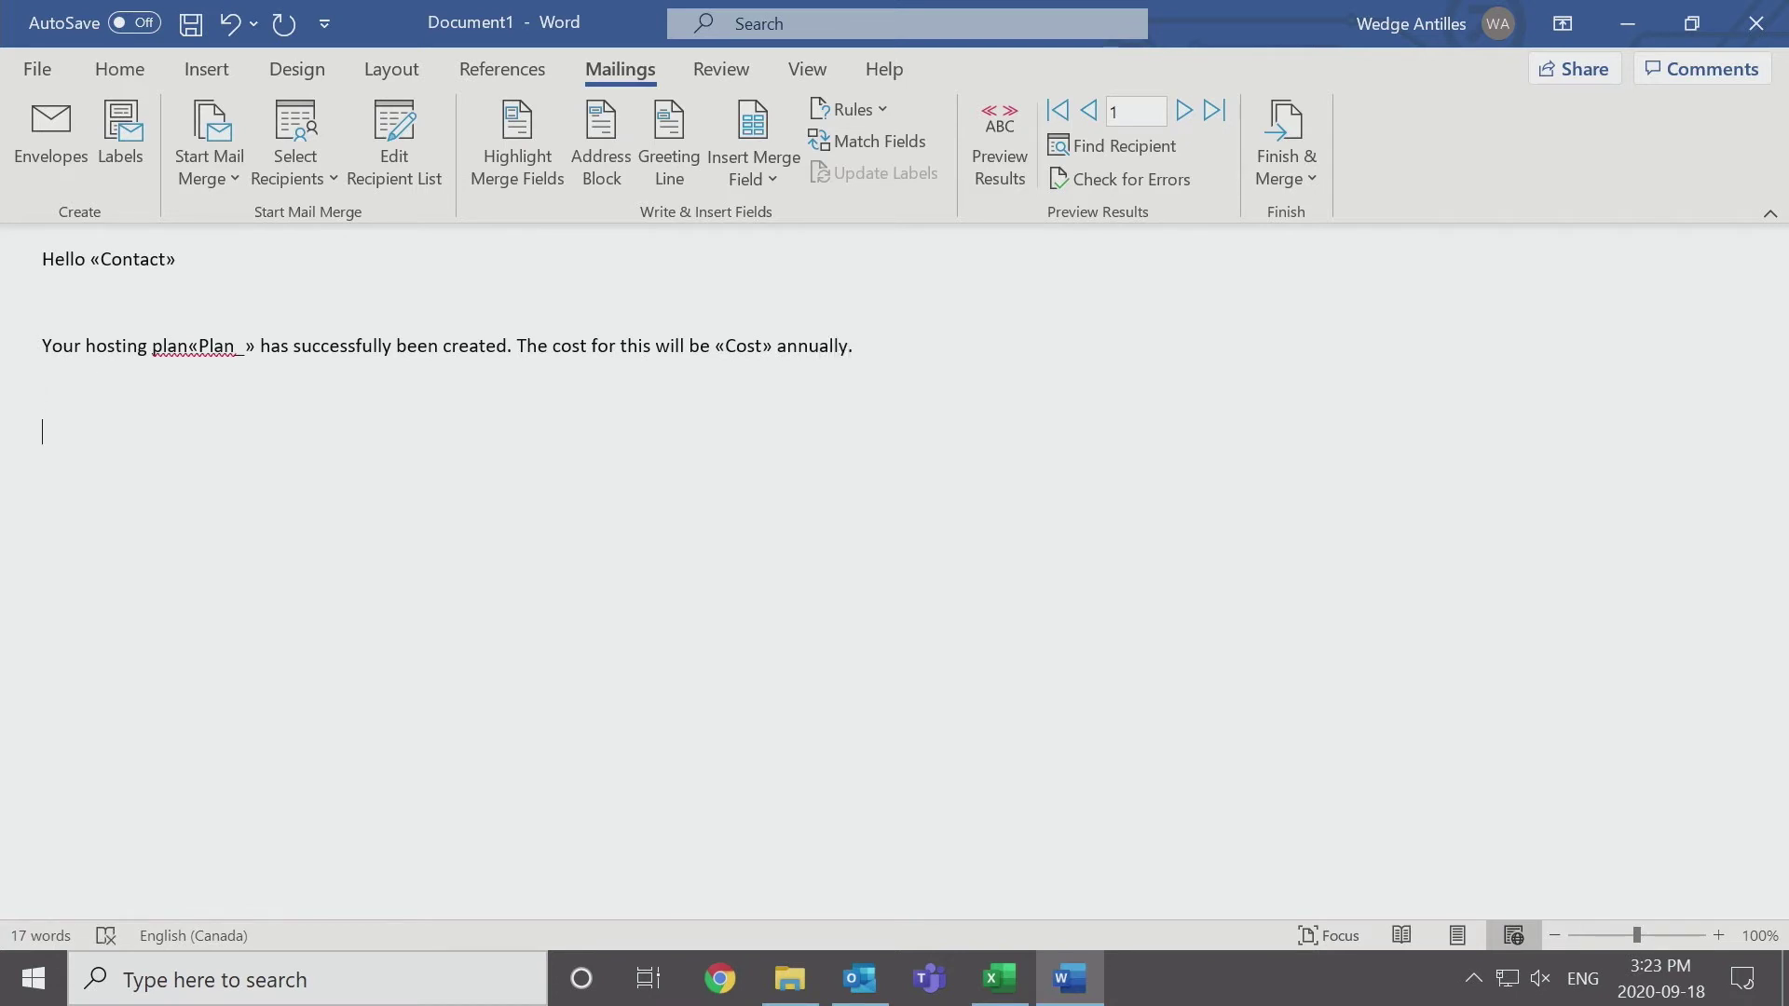
type("Thank you")
key("Return")
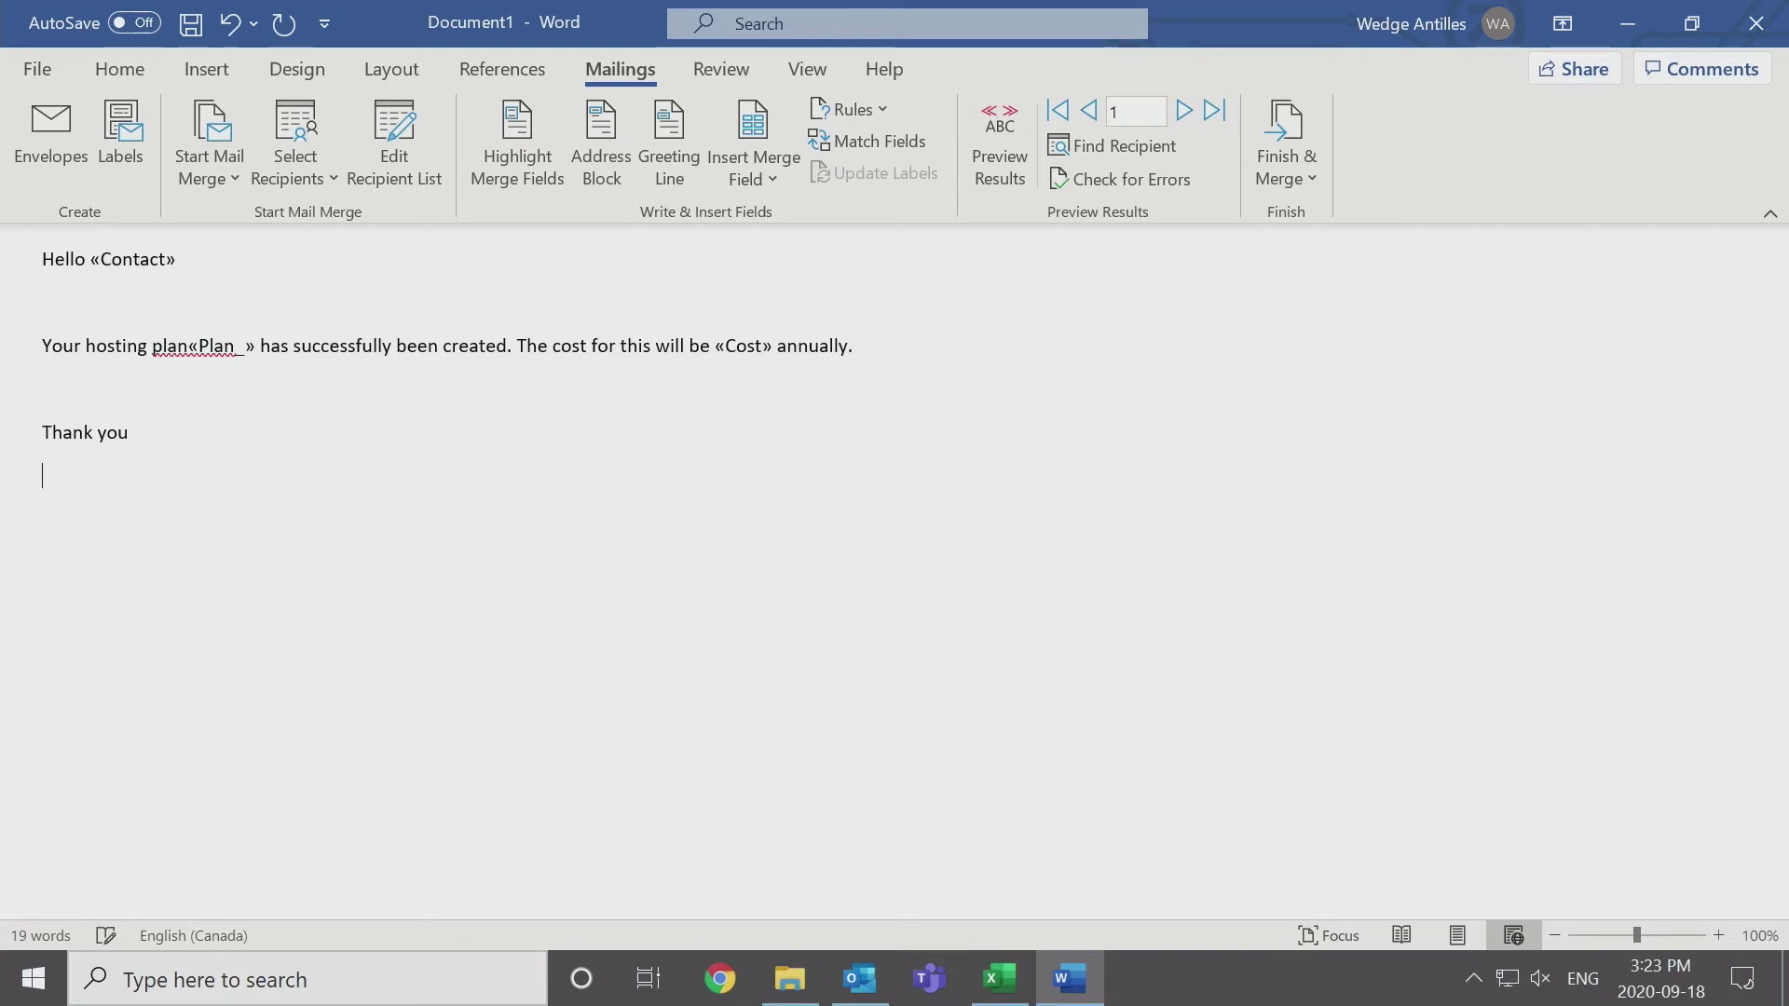
type("April")
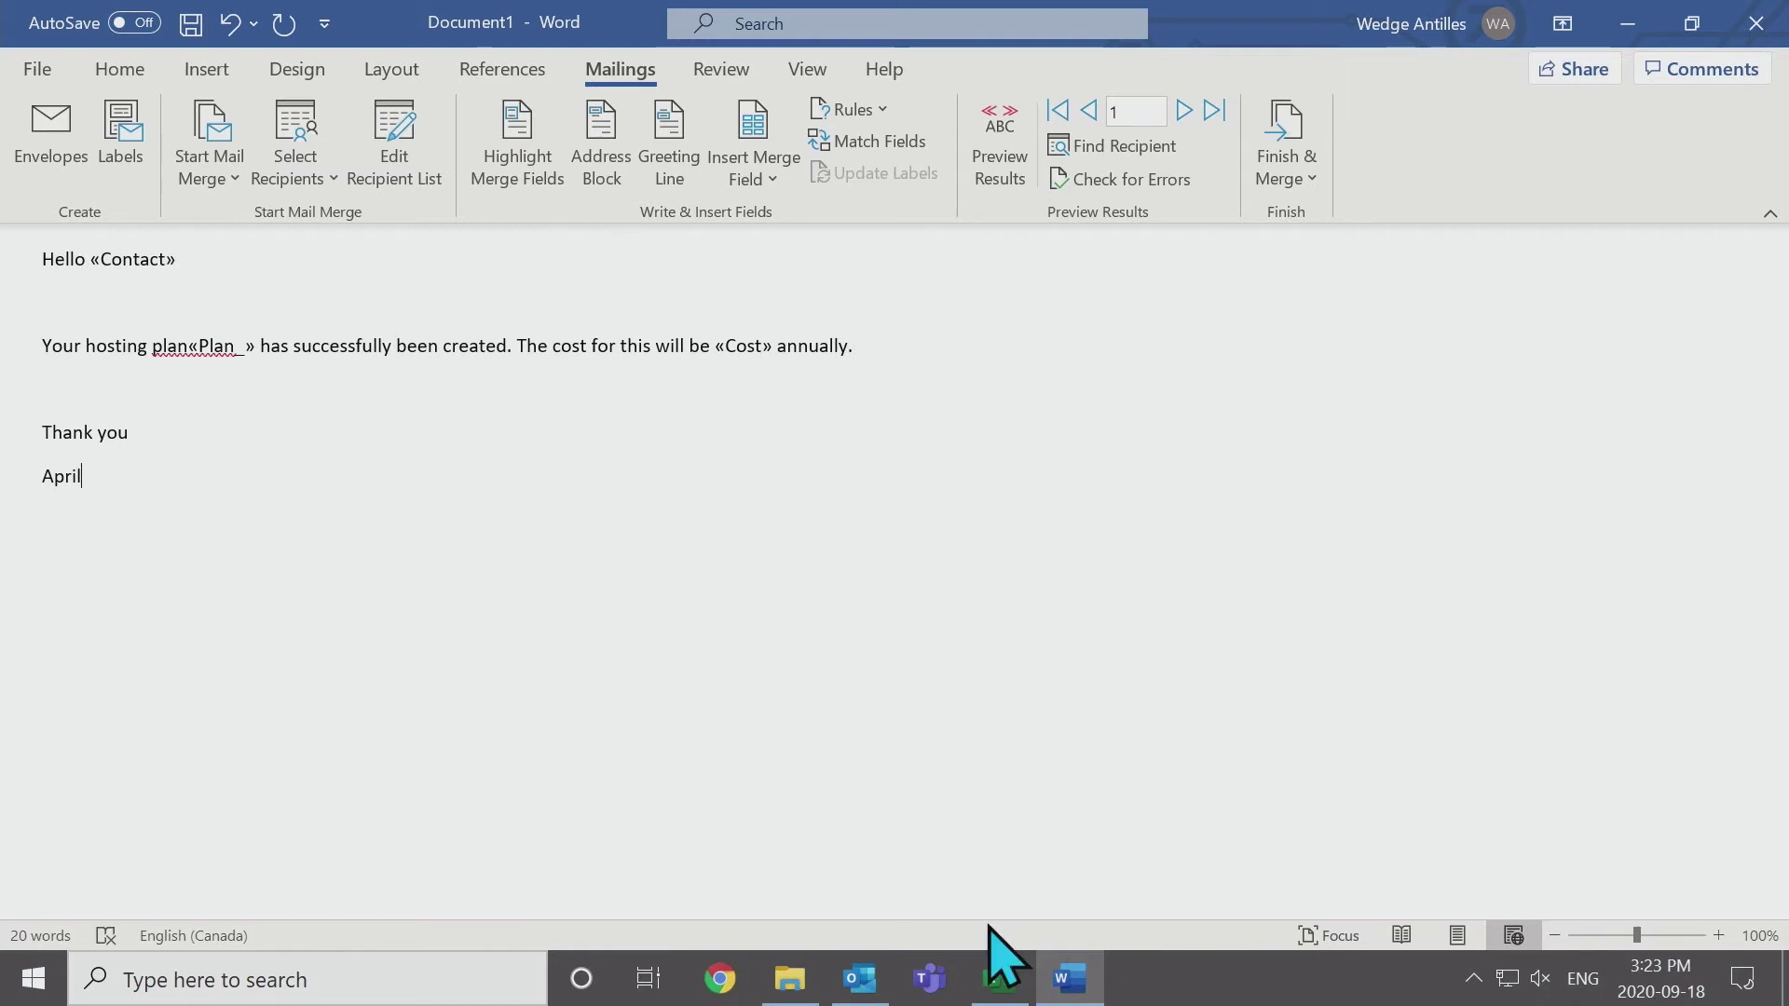
left_click(997, 969)
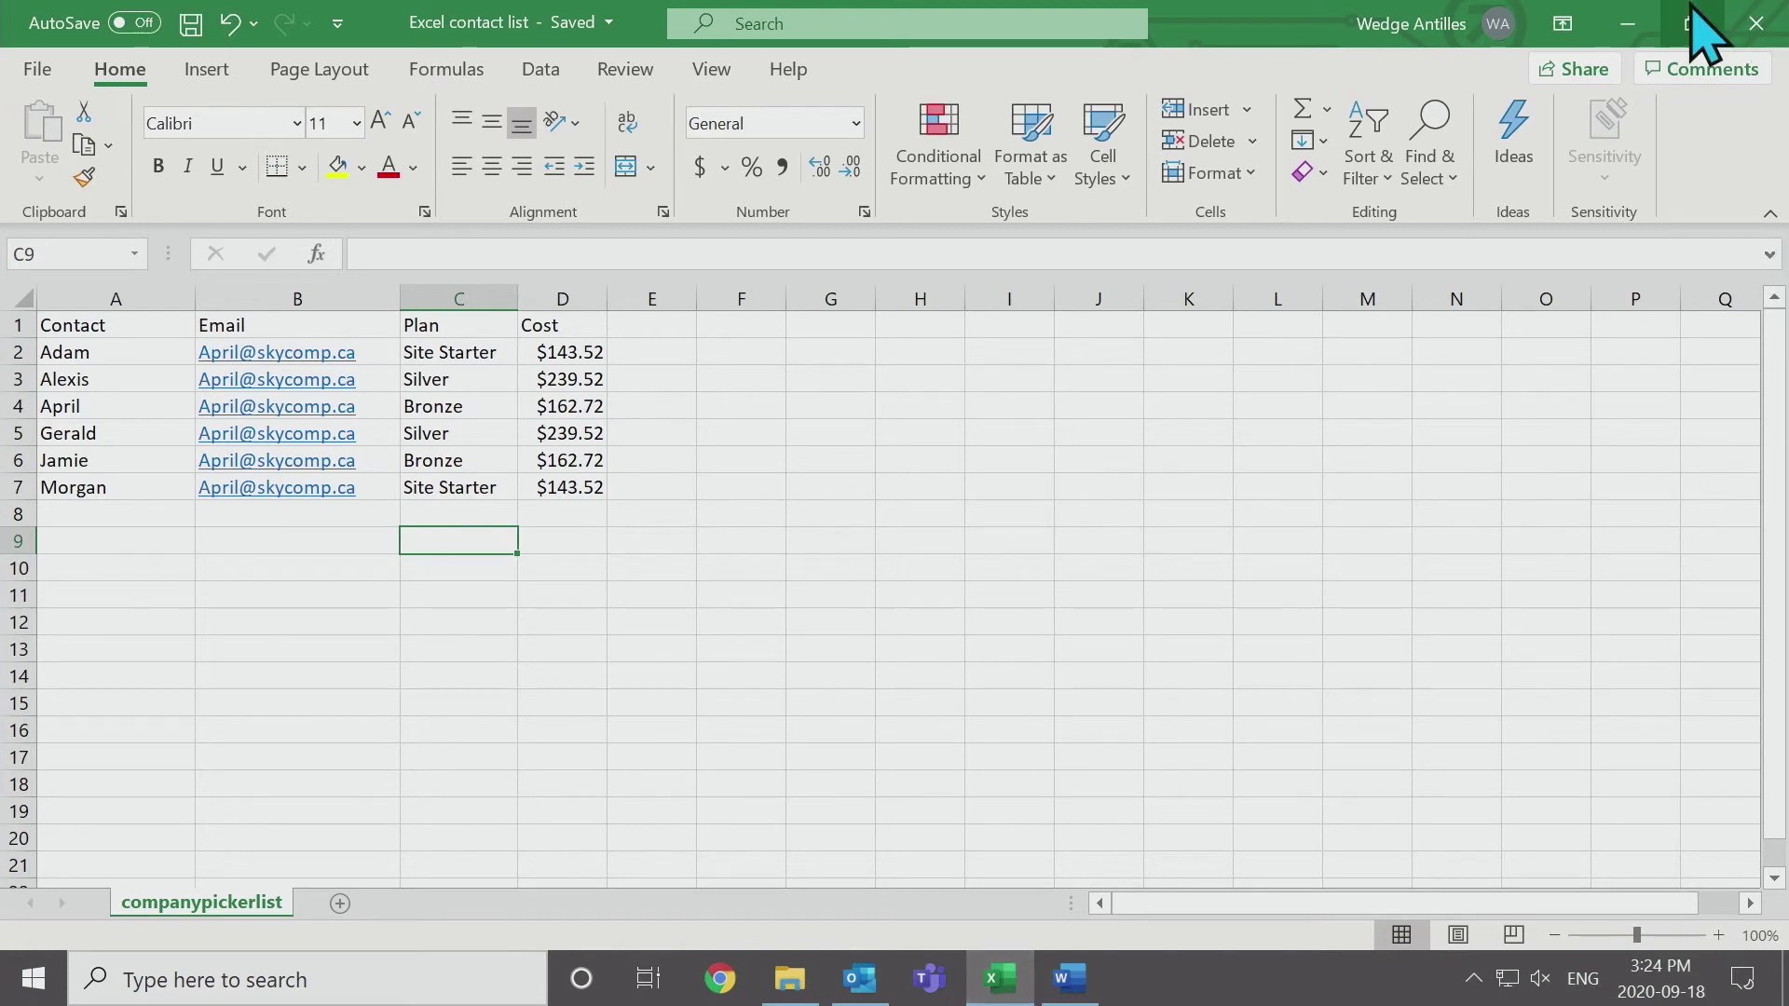
left_click(1627, 22)
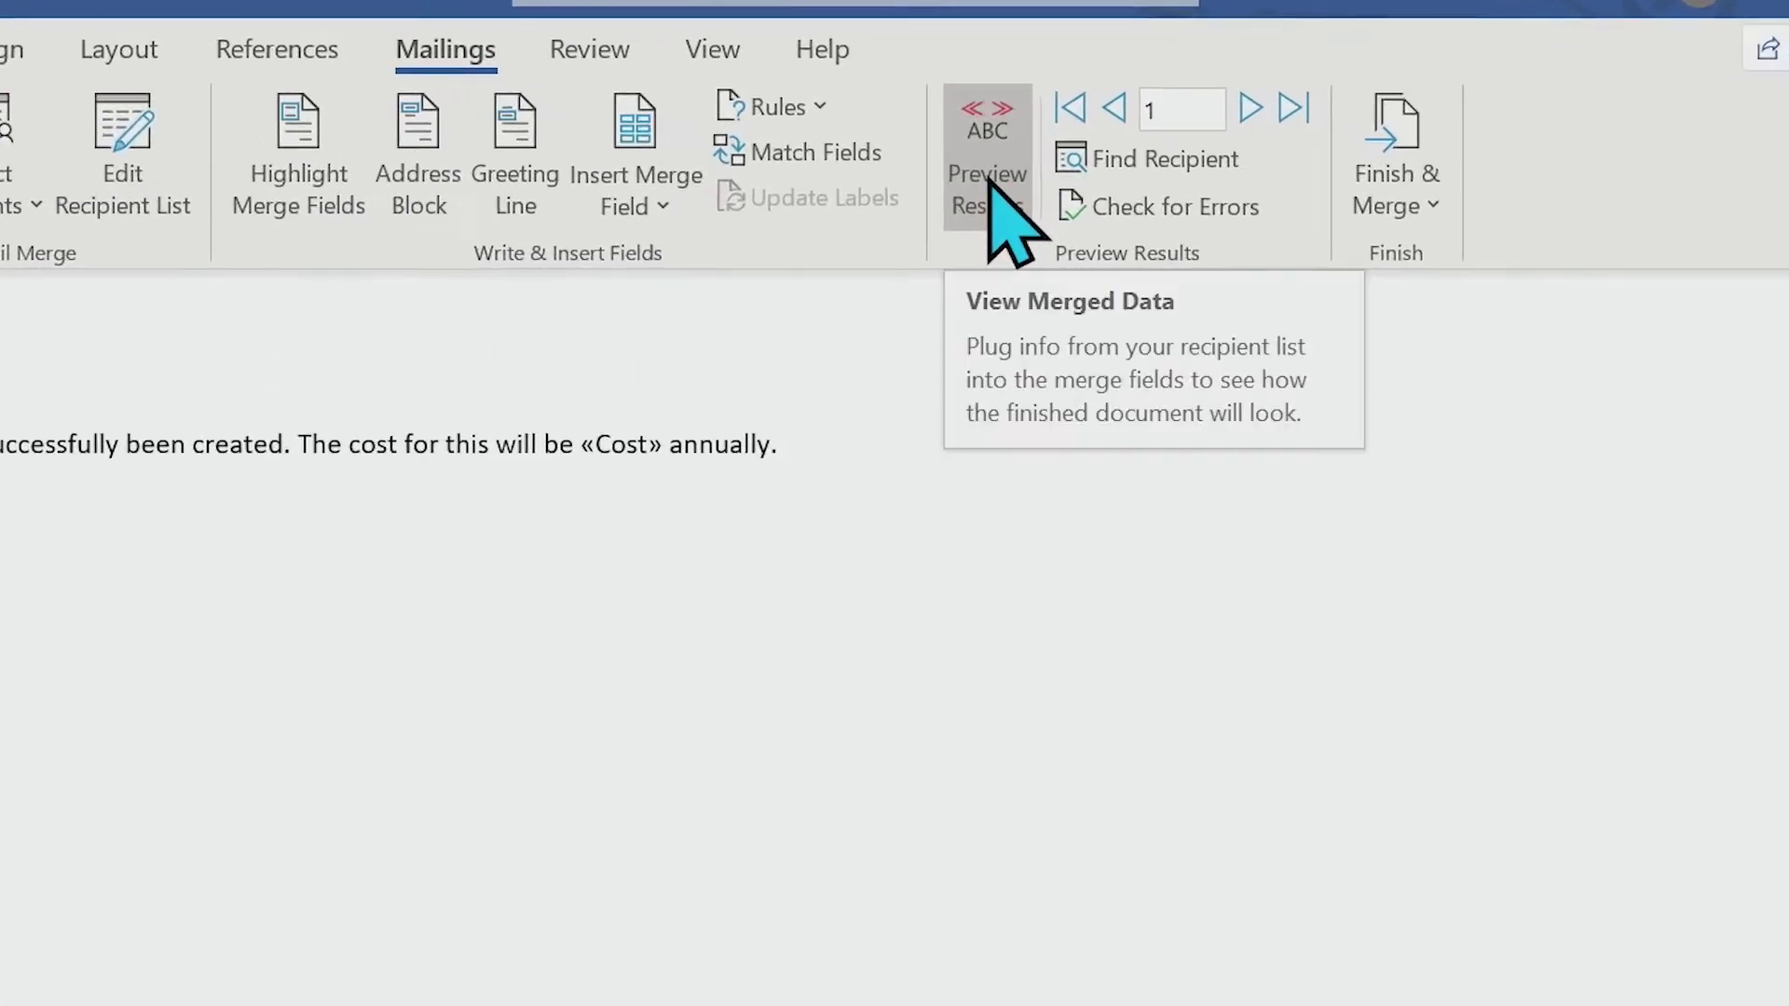
- Put a space between the word 'plan' and the «Plan» field
left_click(990, 185)
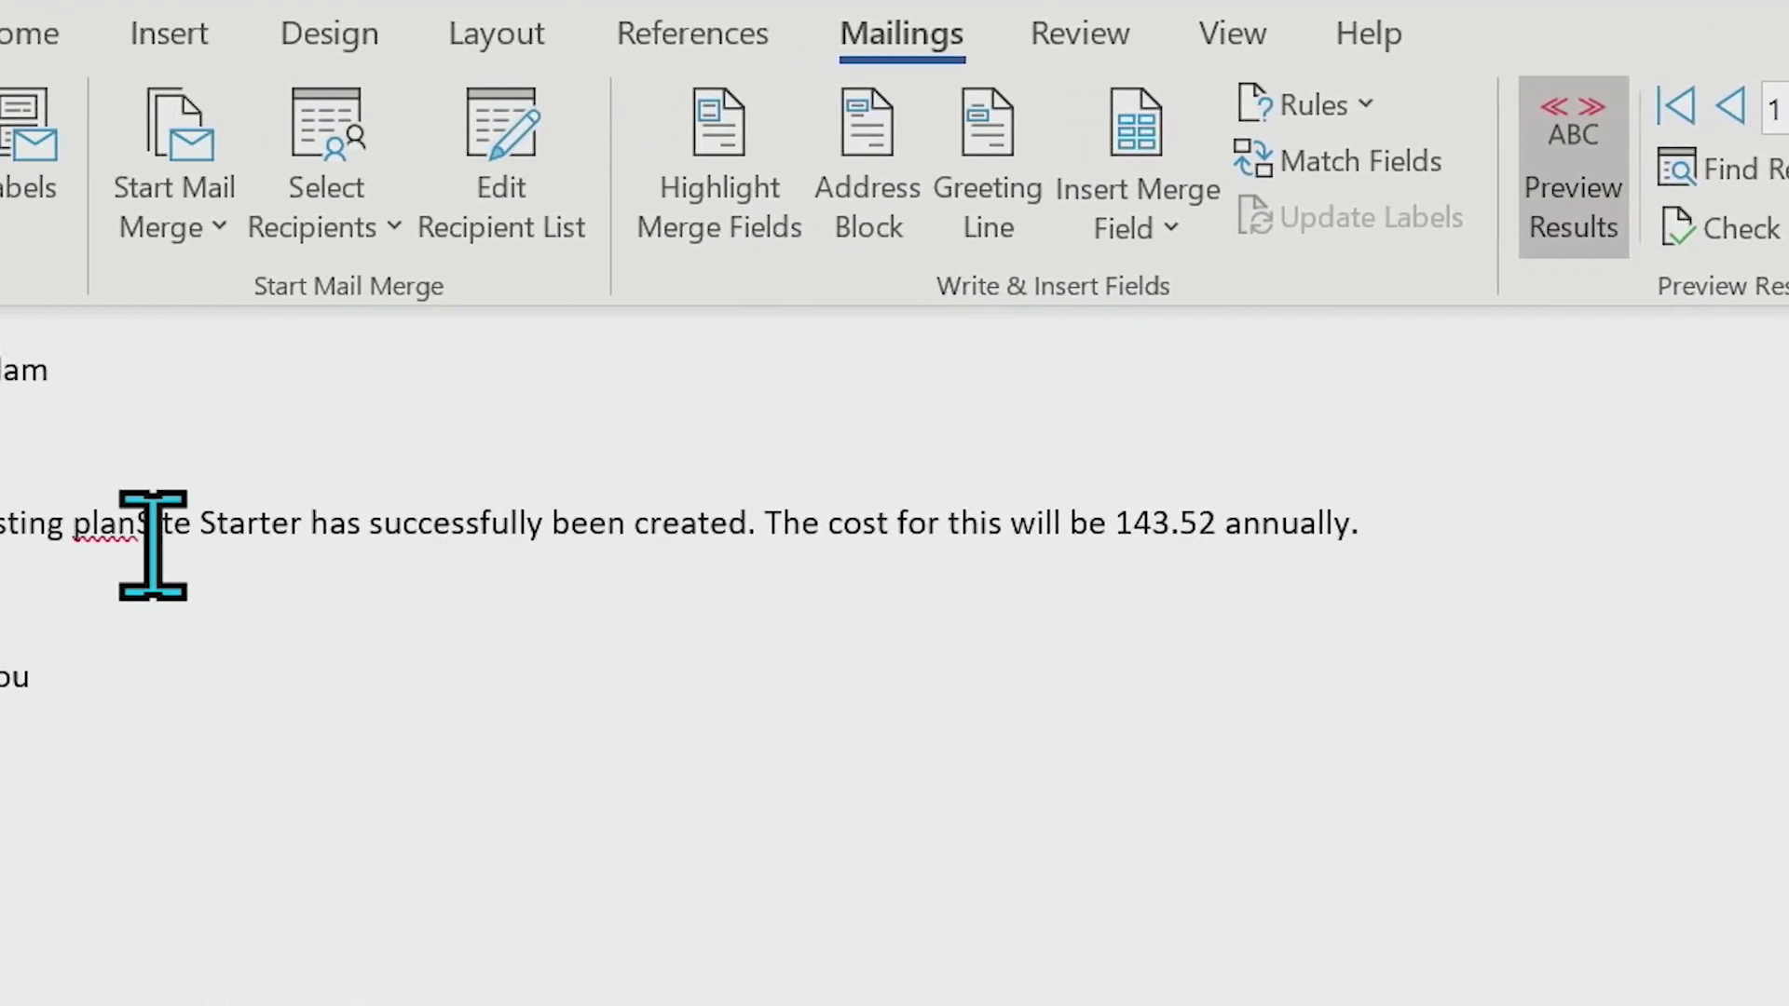
left_click(149, 527)
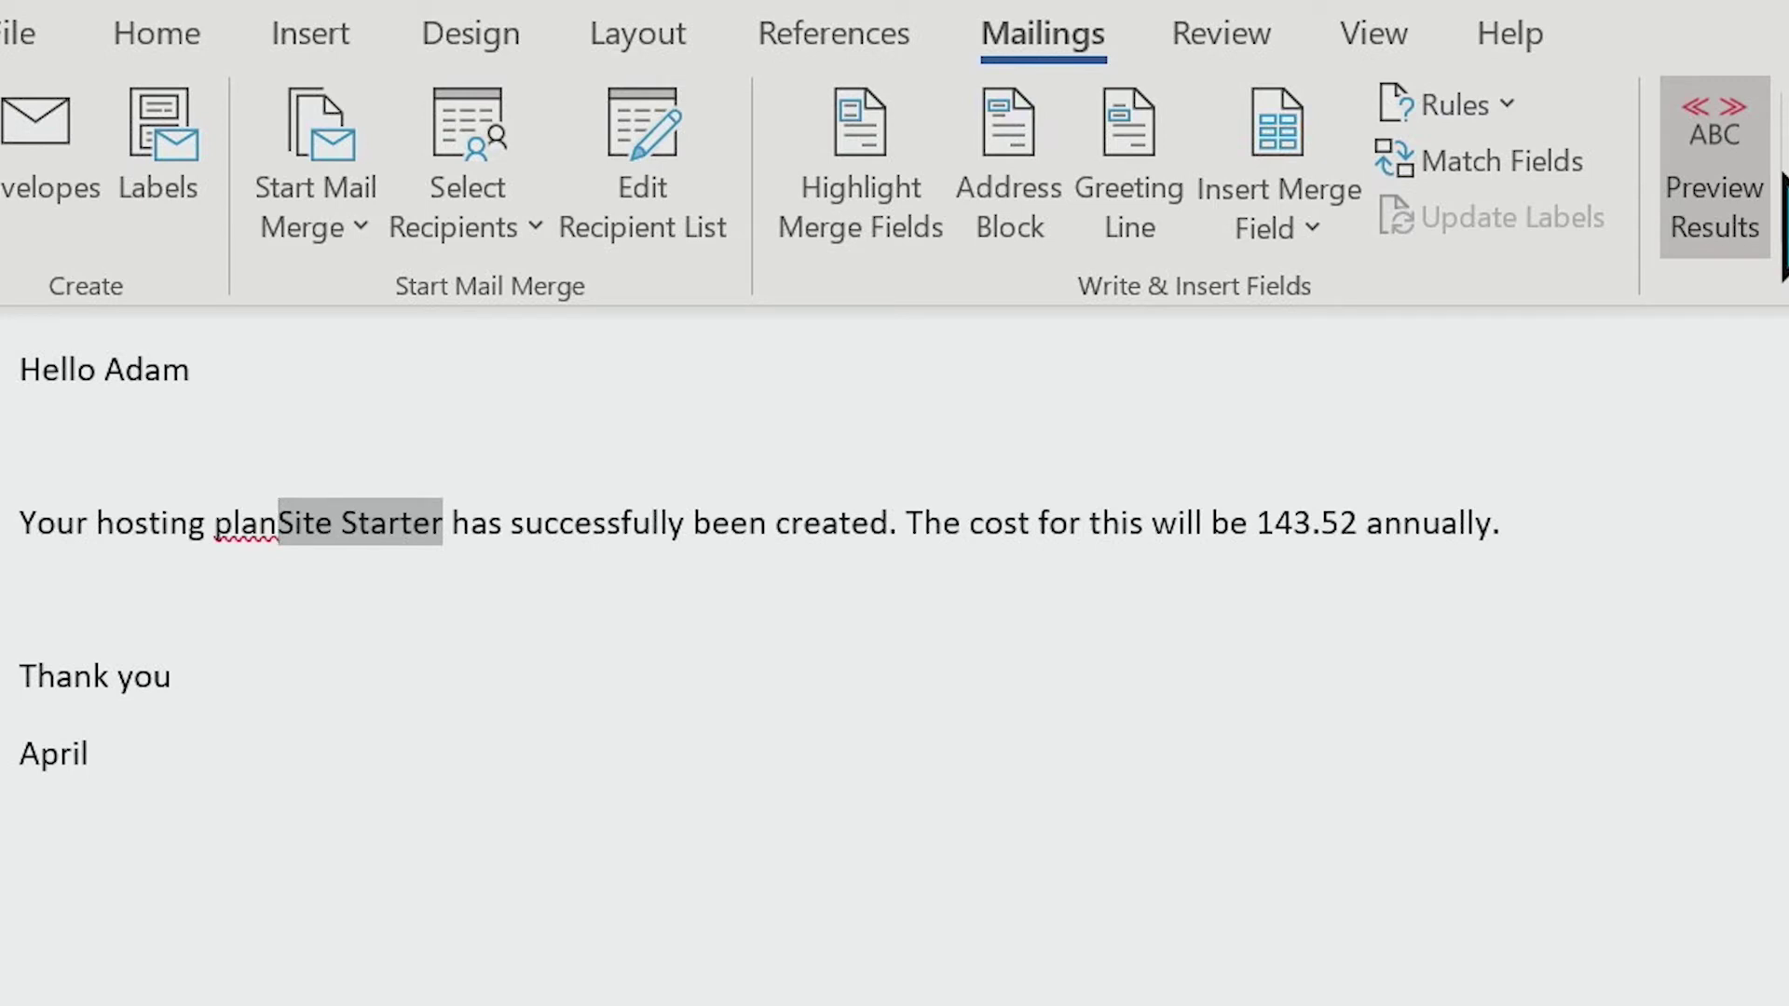
left_click(1688, 217)
left_click(267, 659)
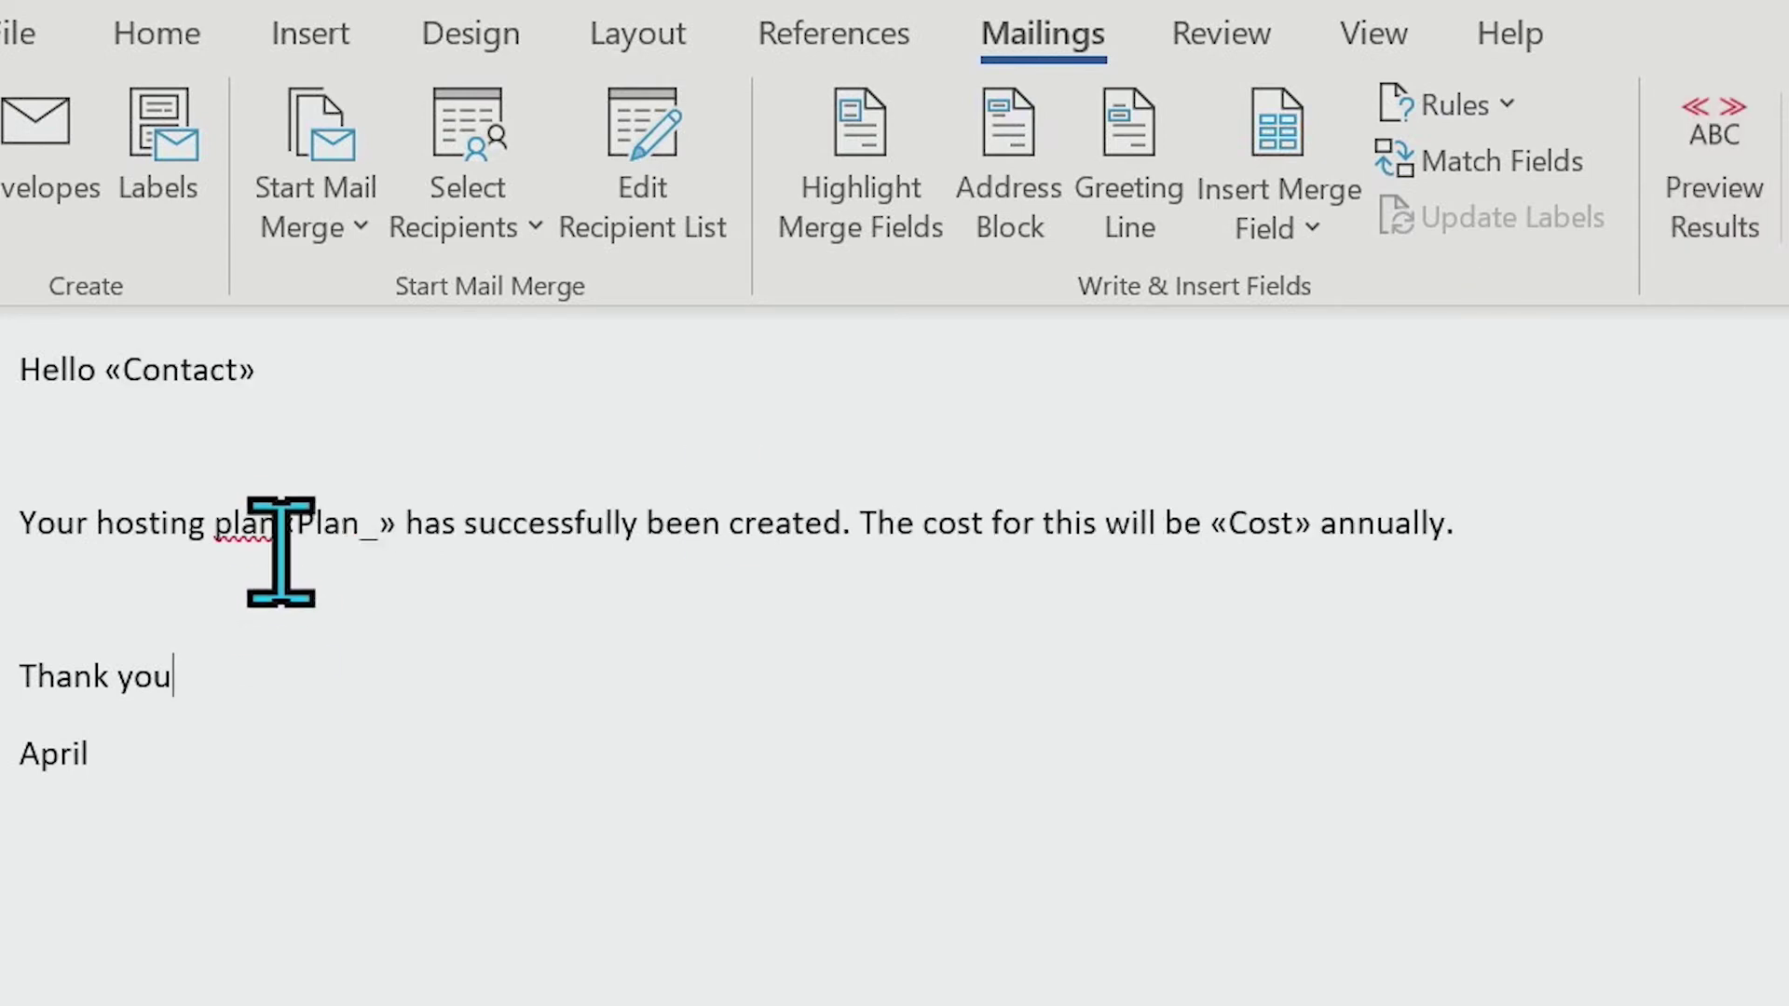
left_click(267, 547)
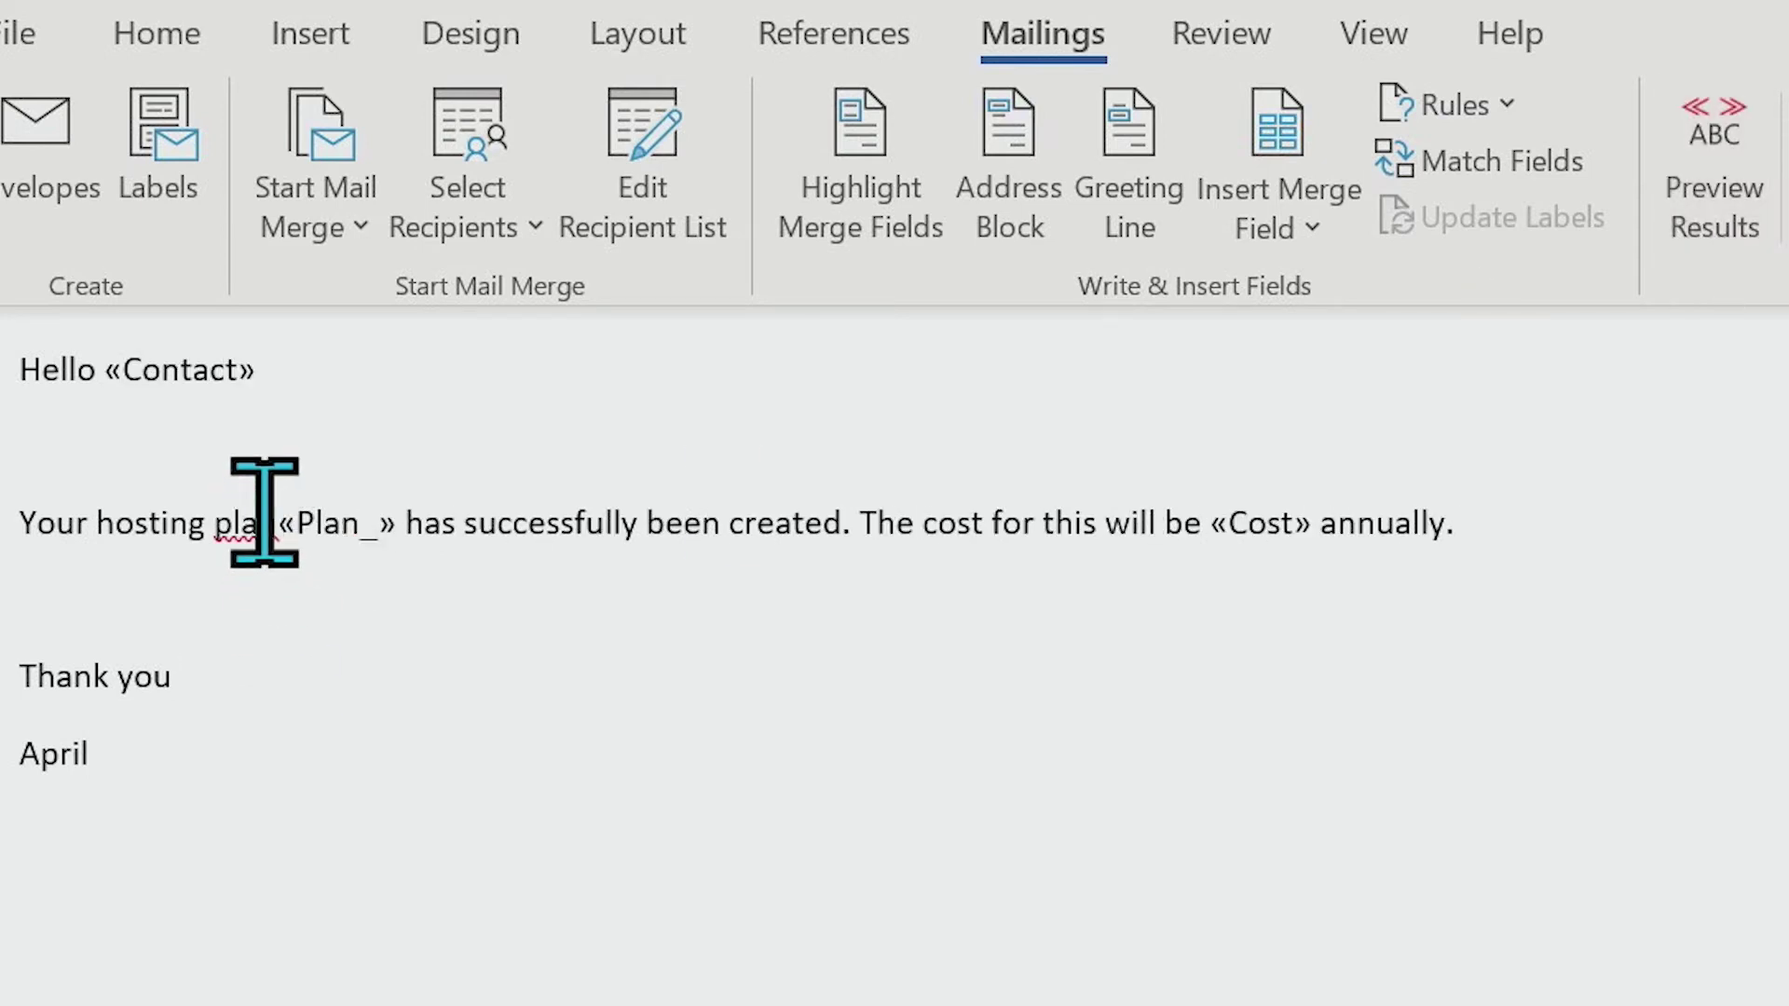
key("Right")
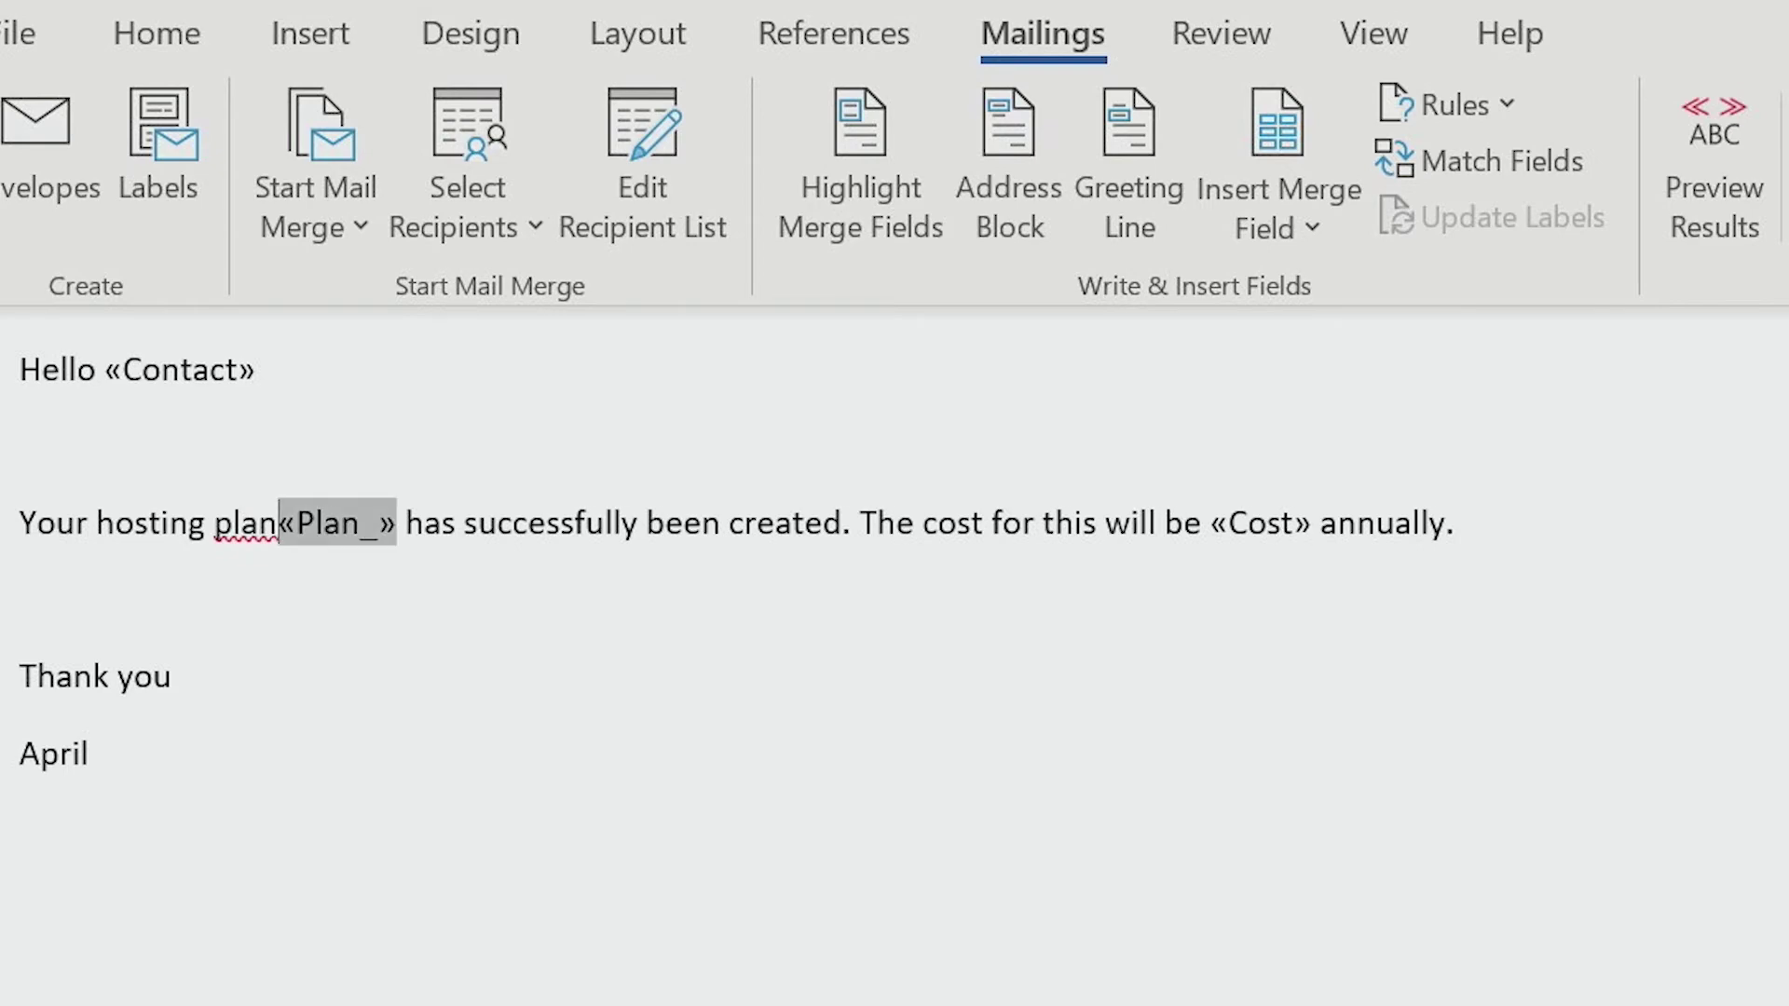
- Preview the merged letter and step through the recipient records
left_click(1725, 461)
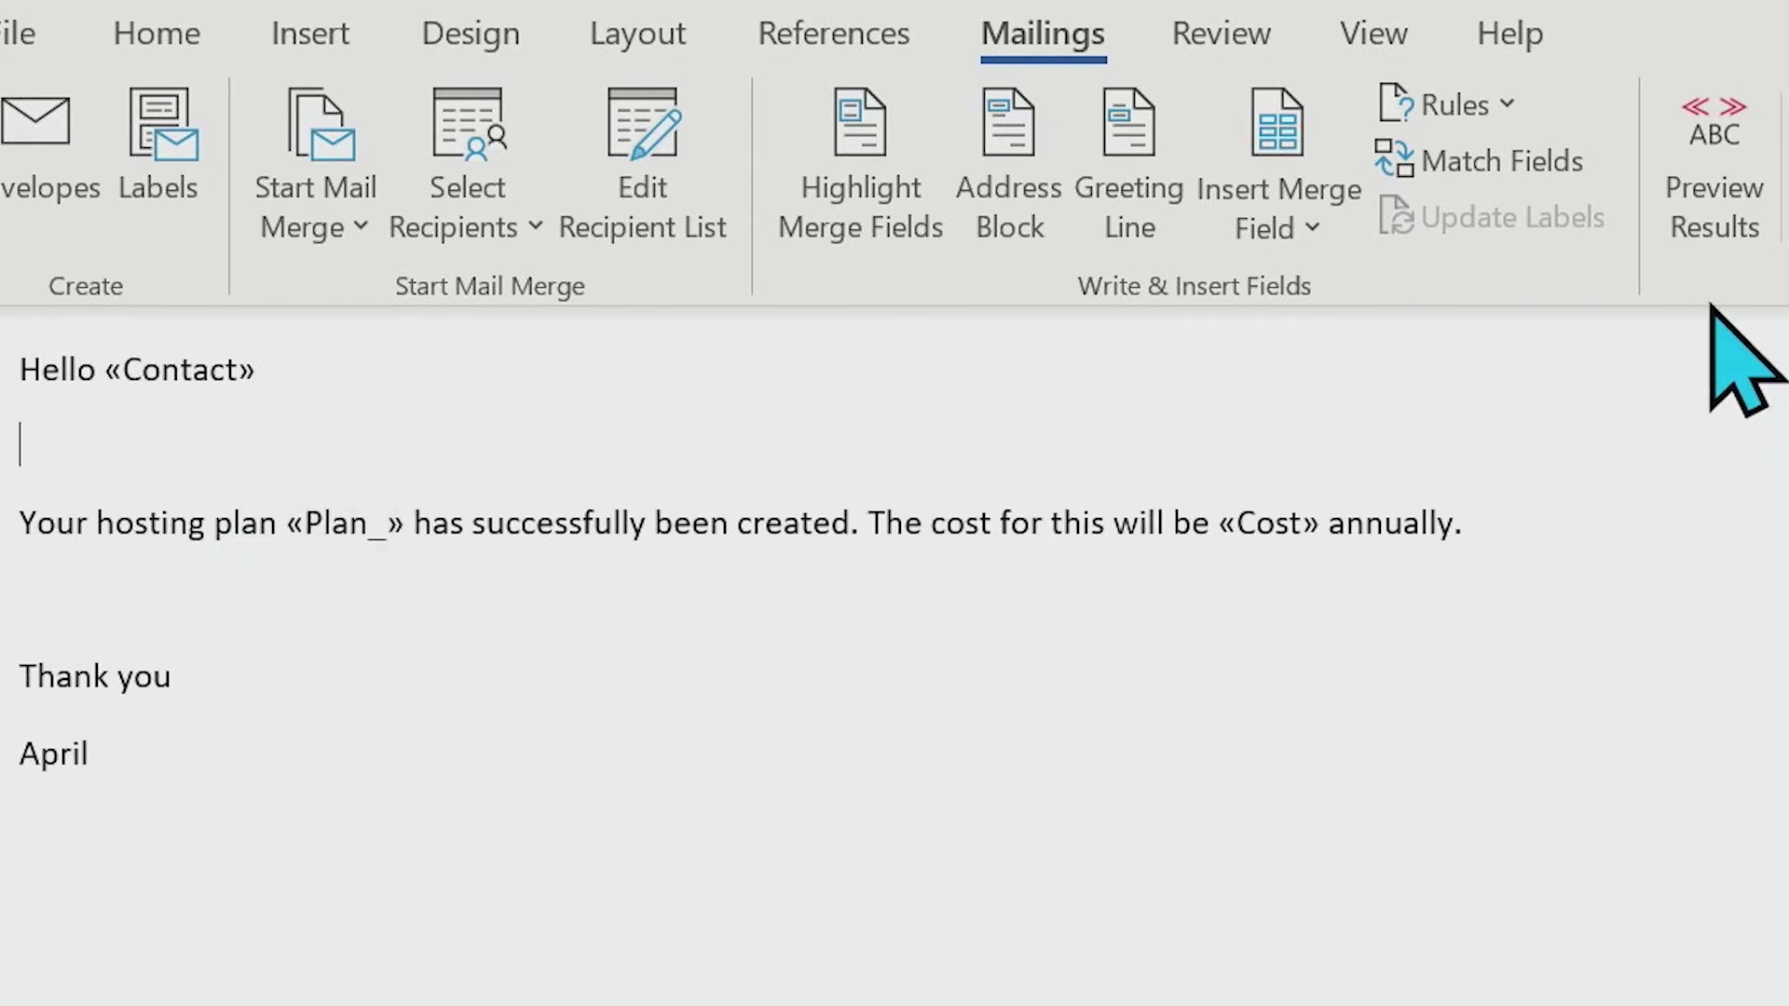
left_click(1713, 222)
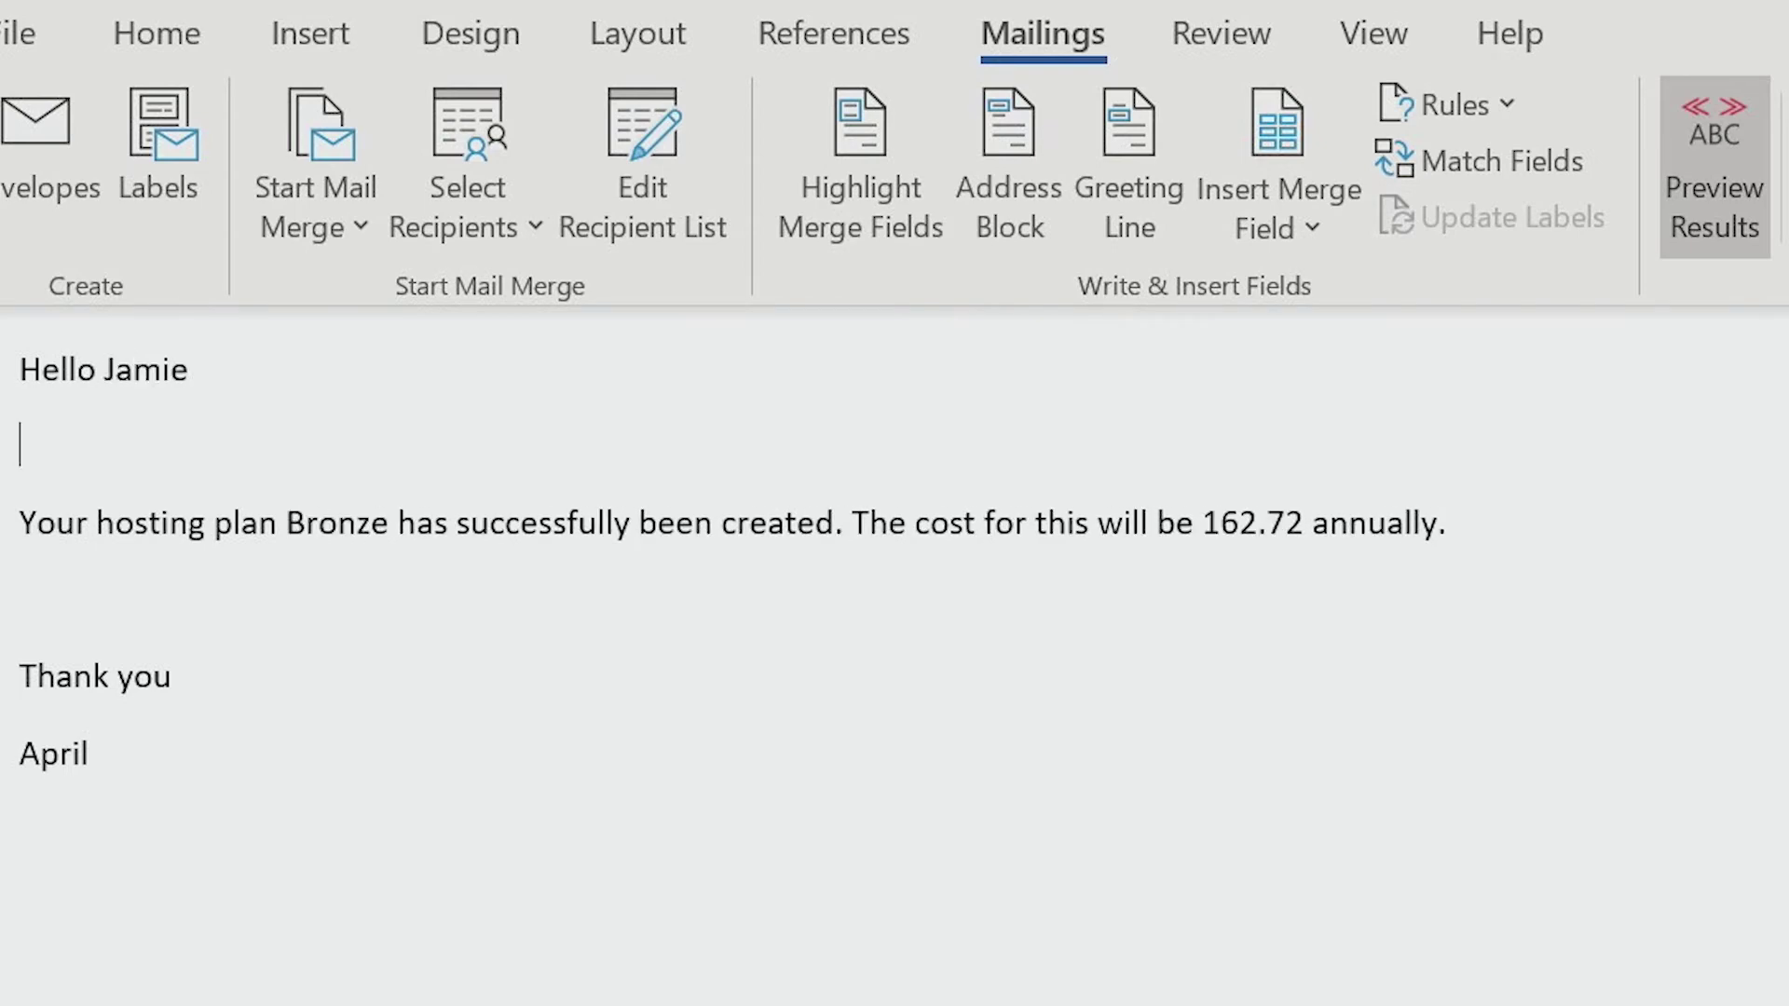
left_click(1715, 177)
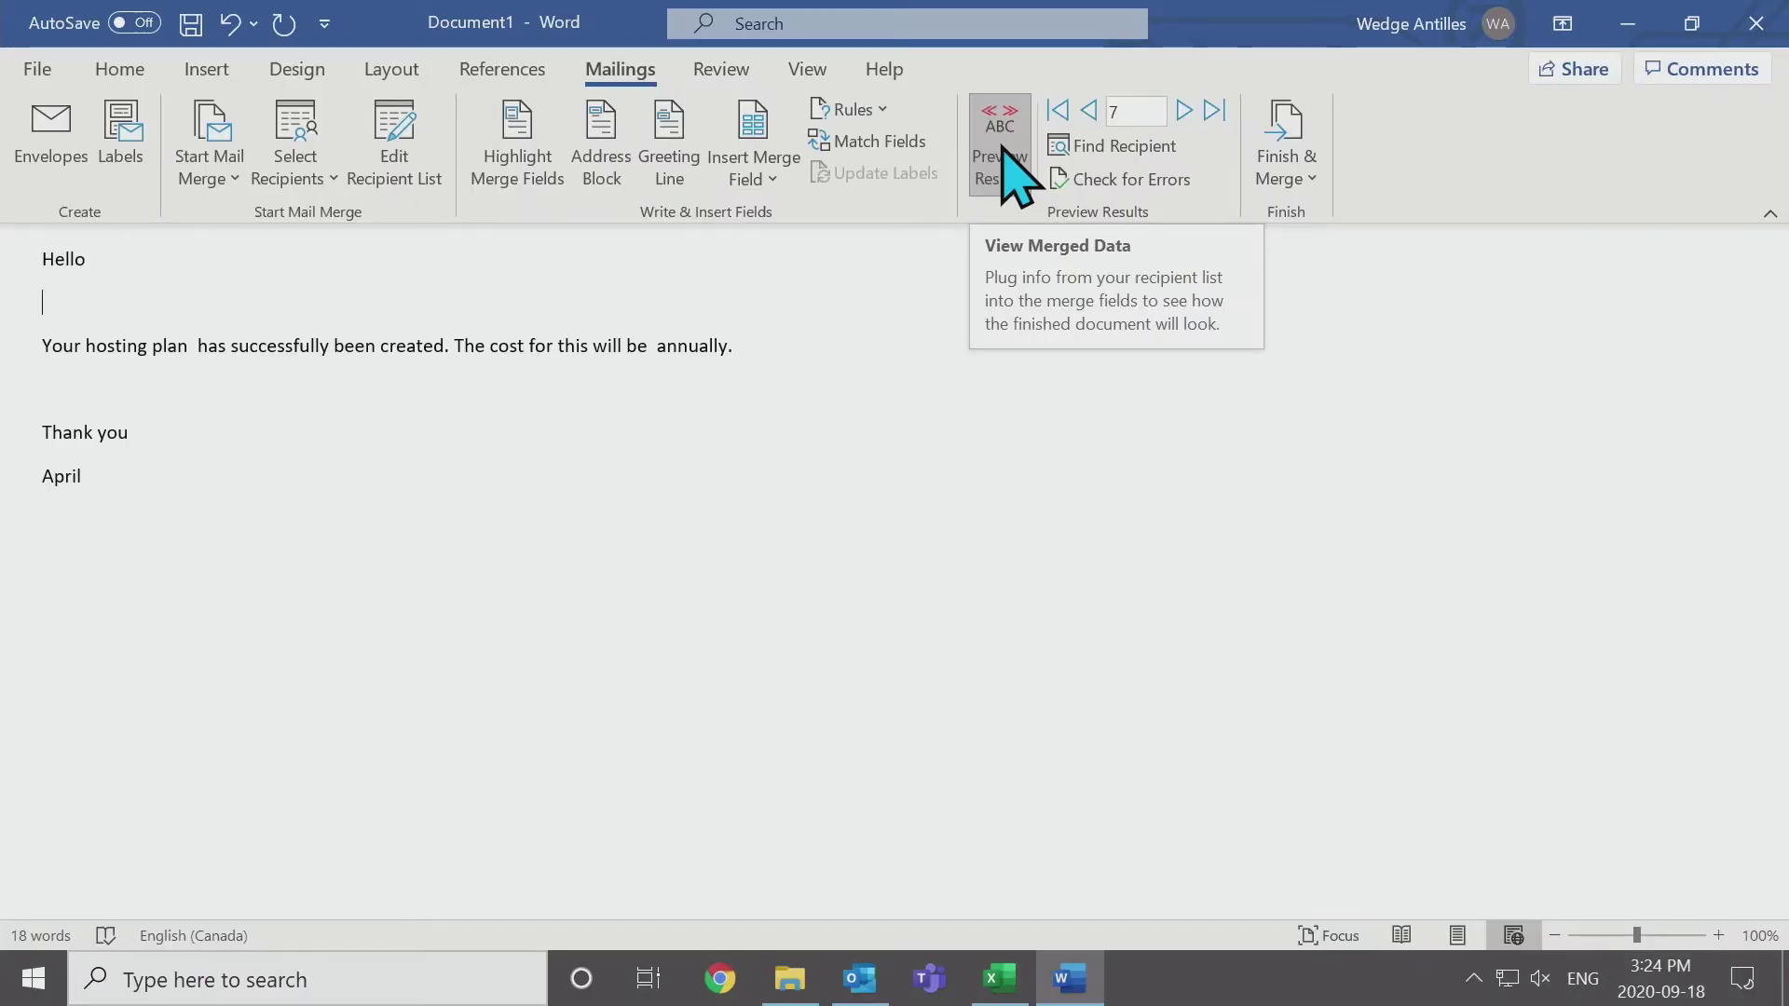
- Merge all records to HTML e-mails addressed to the Email column, subject 'Hosting Plan'
left_click(1003, 153)
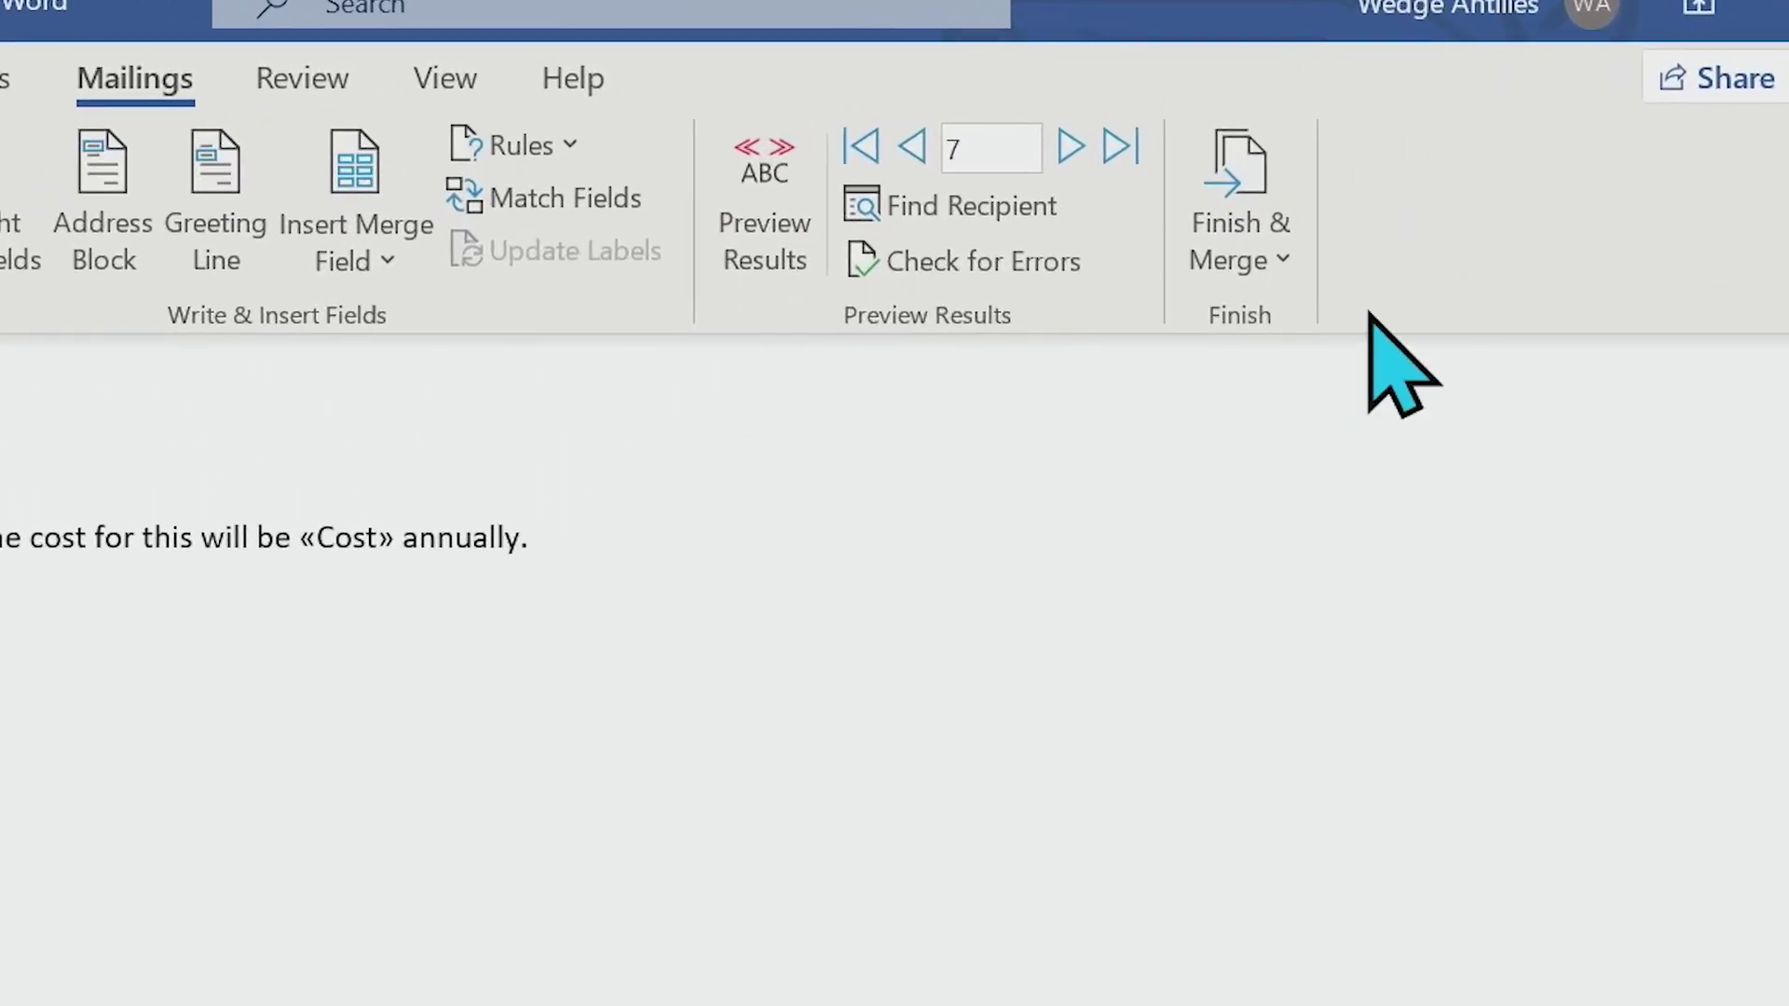
left_click(1251, 215)
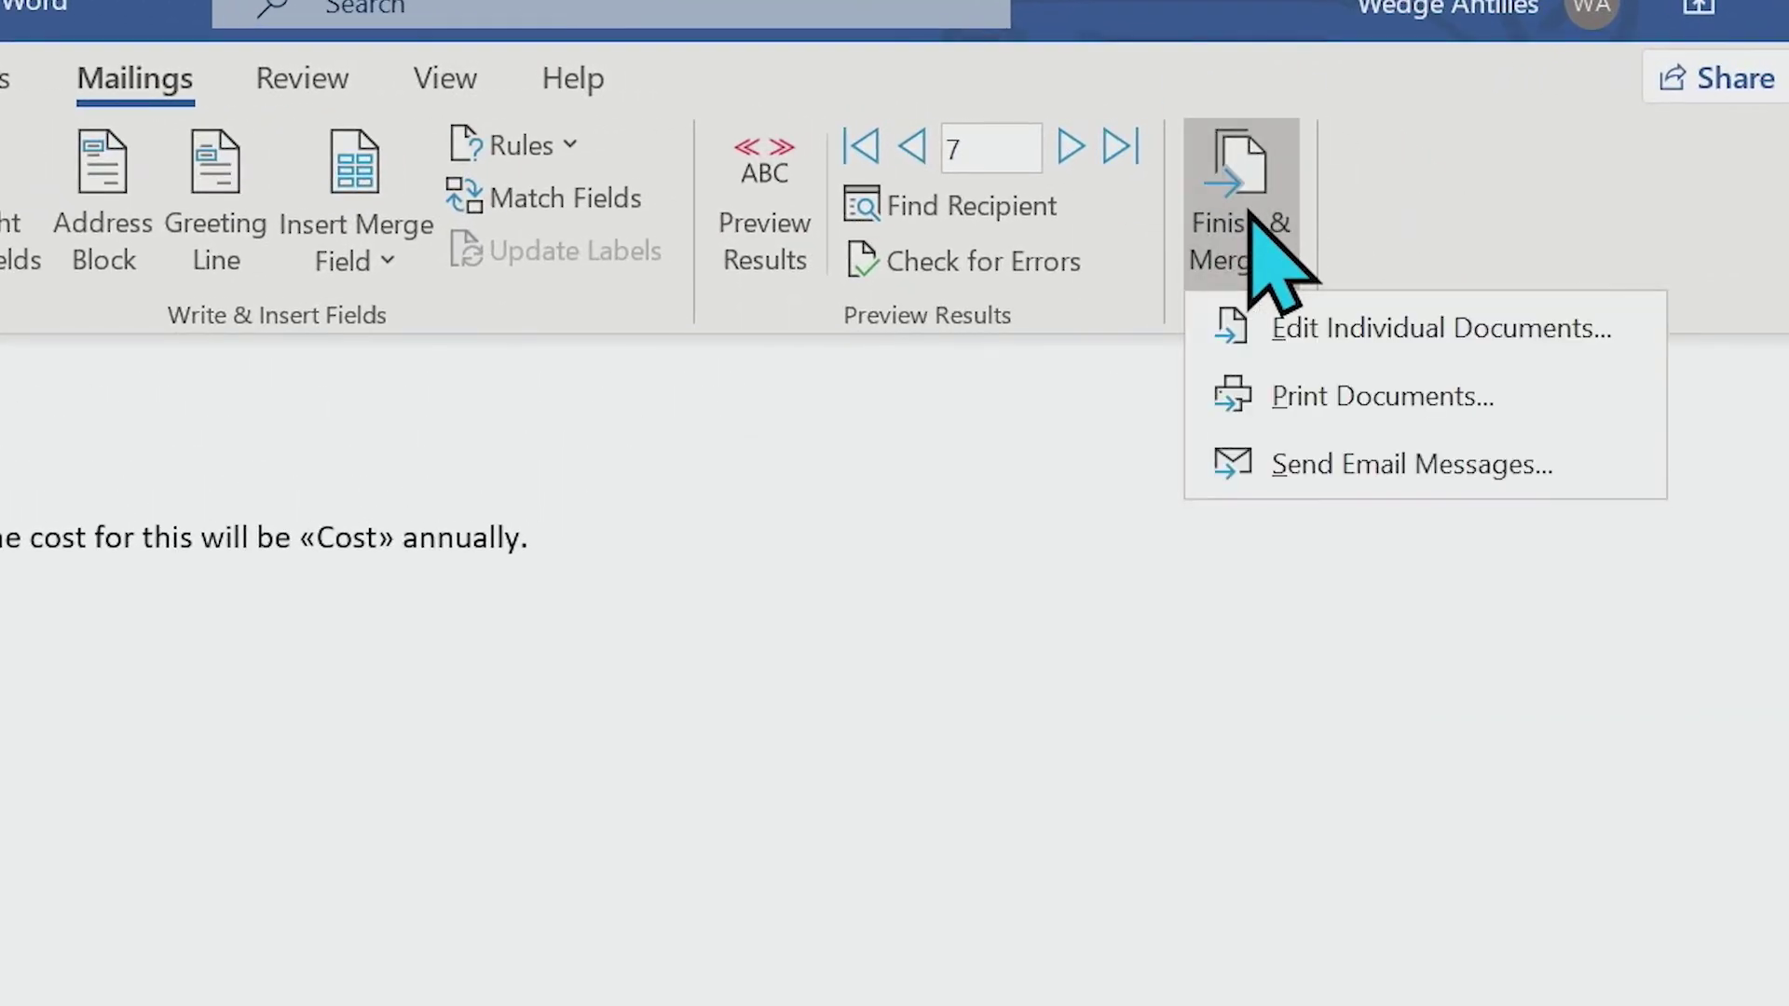
left_click(1380, 466)
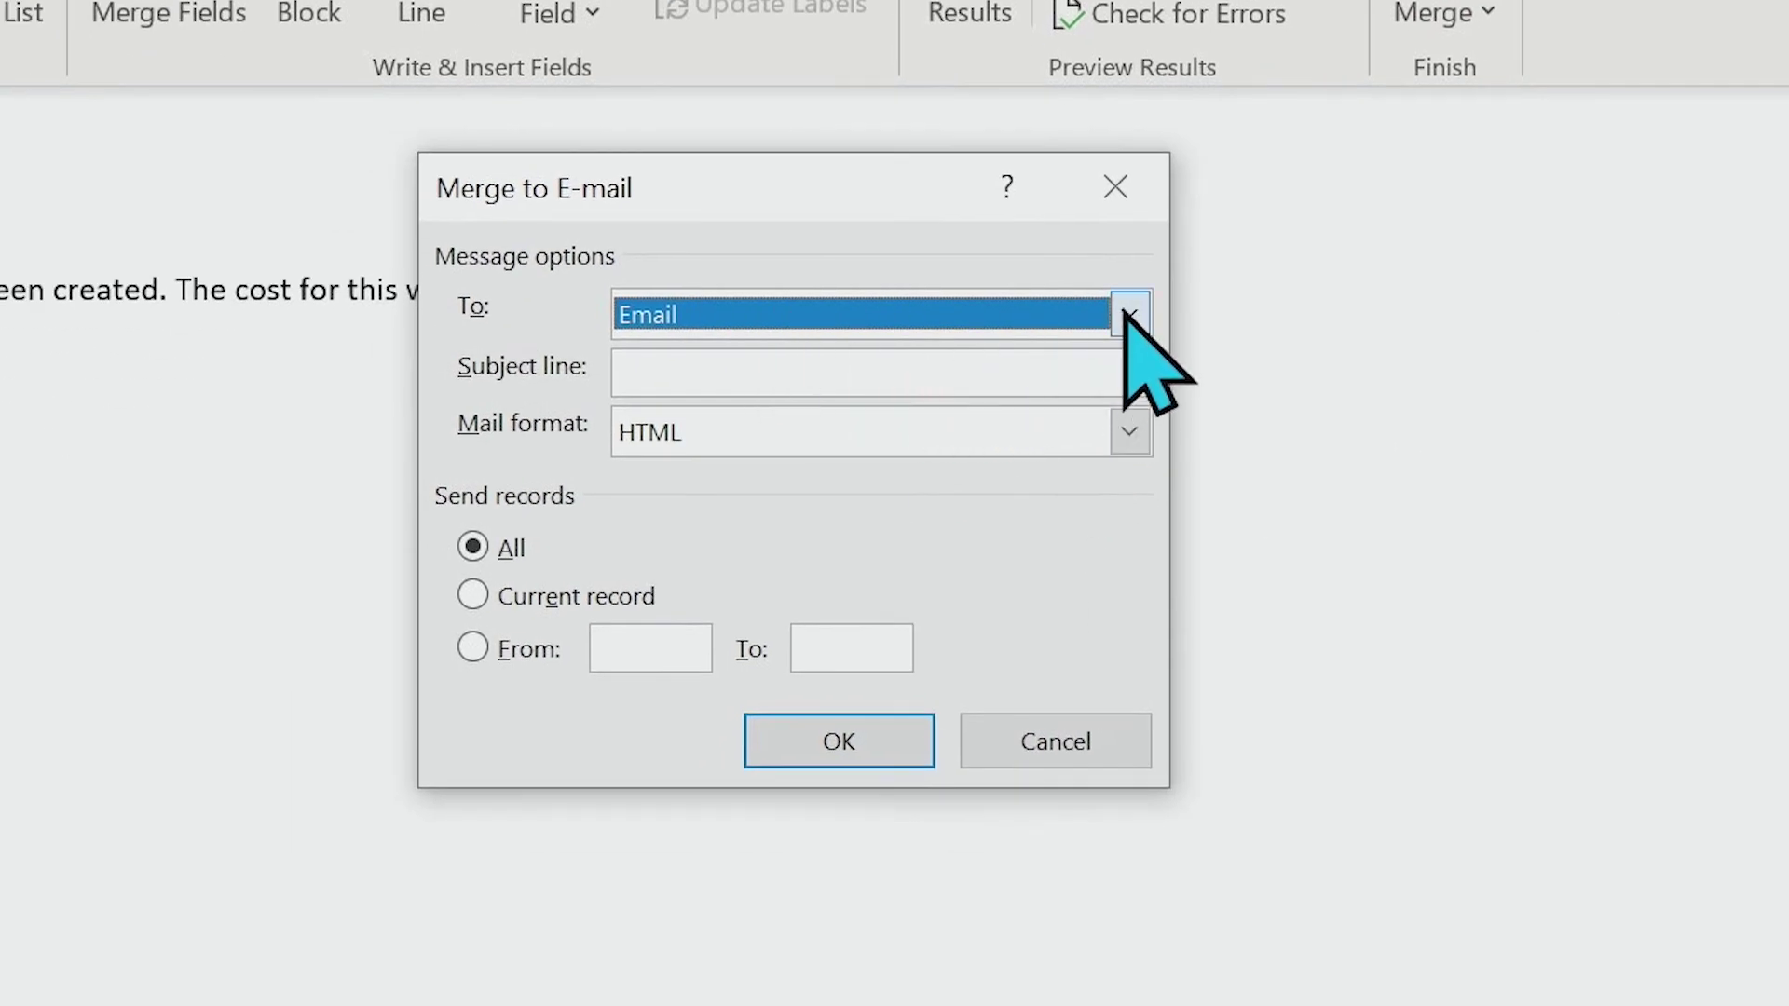
left_click(1131, 317)
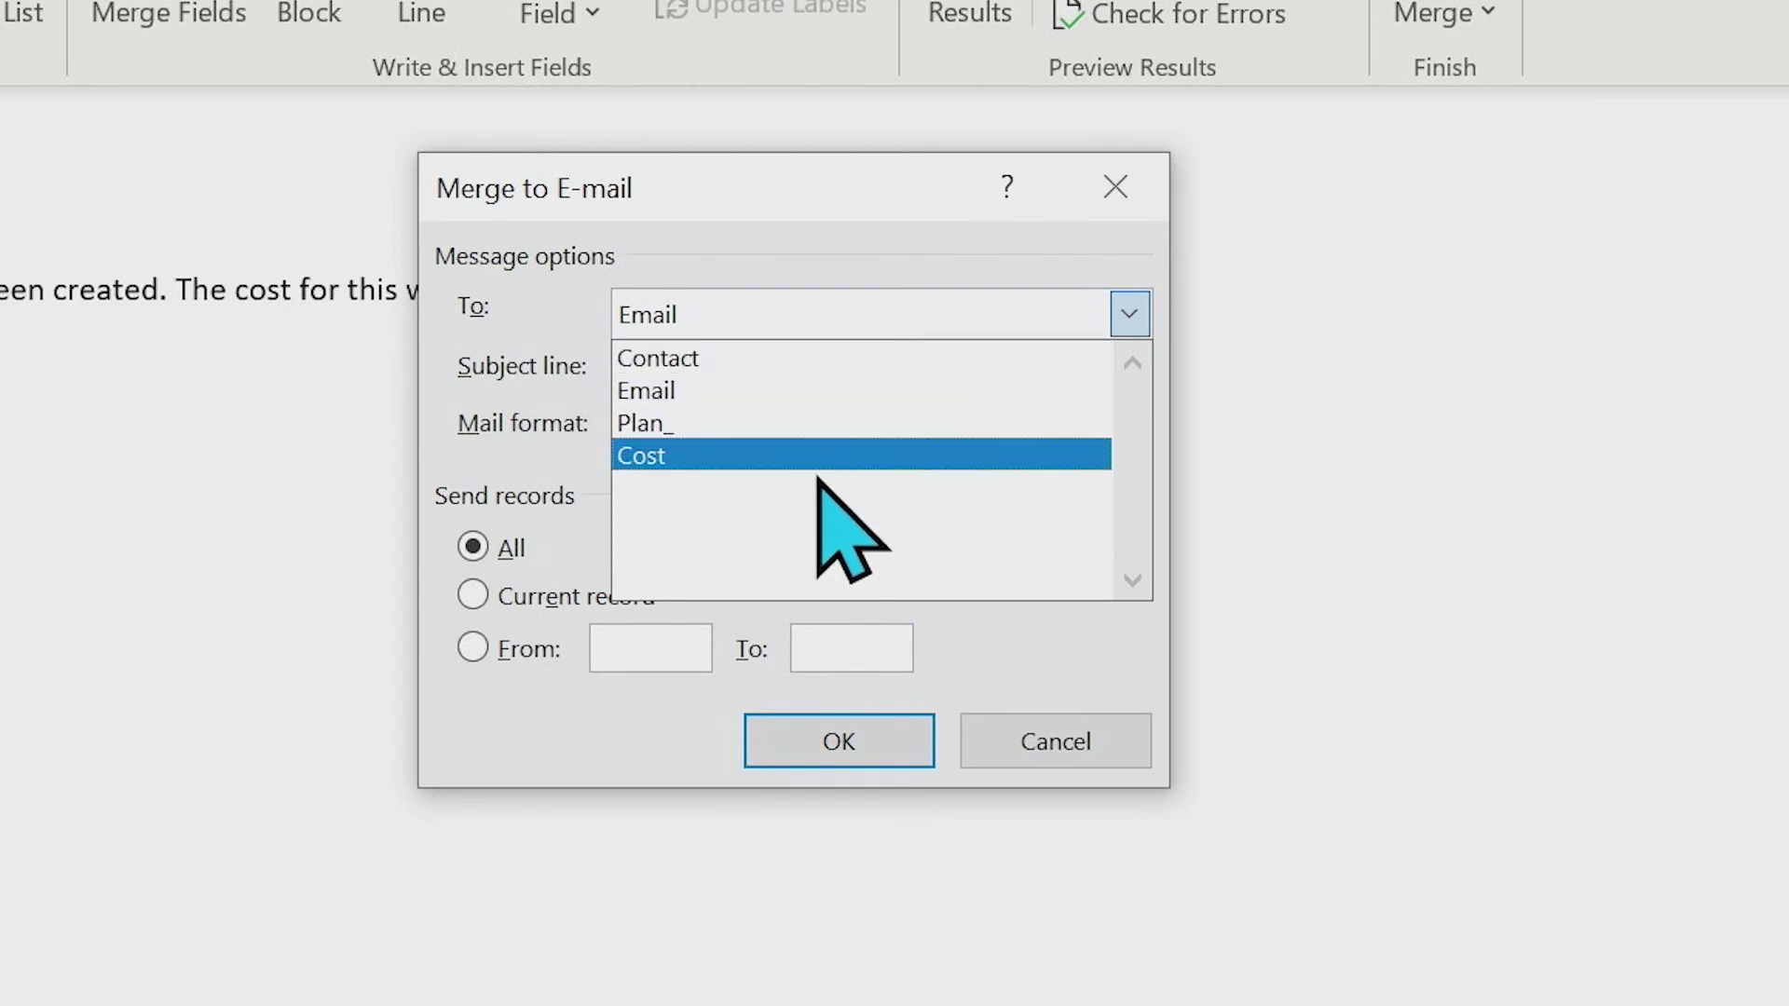
left_click(866, 389)
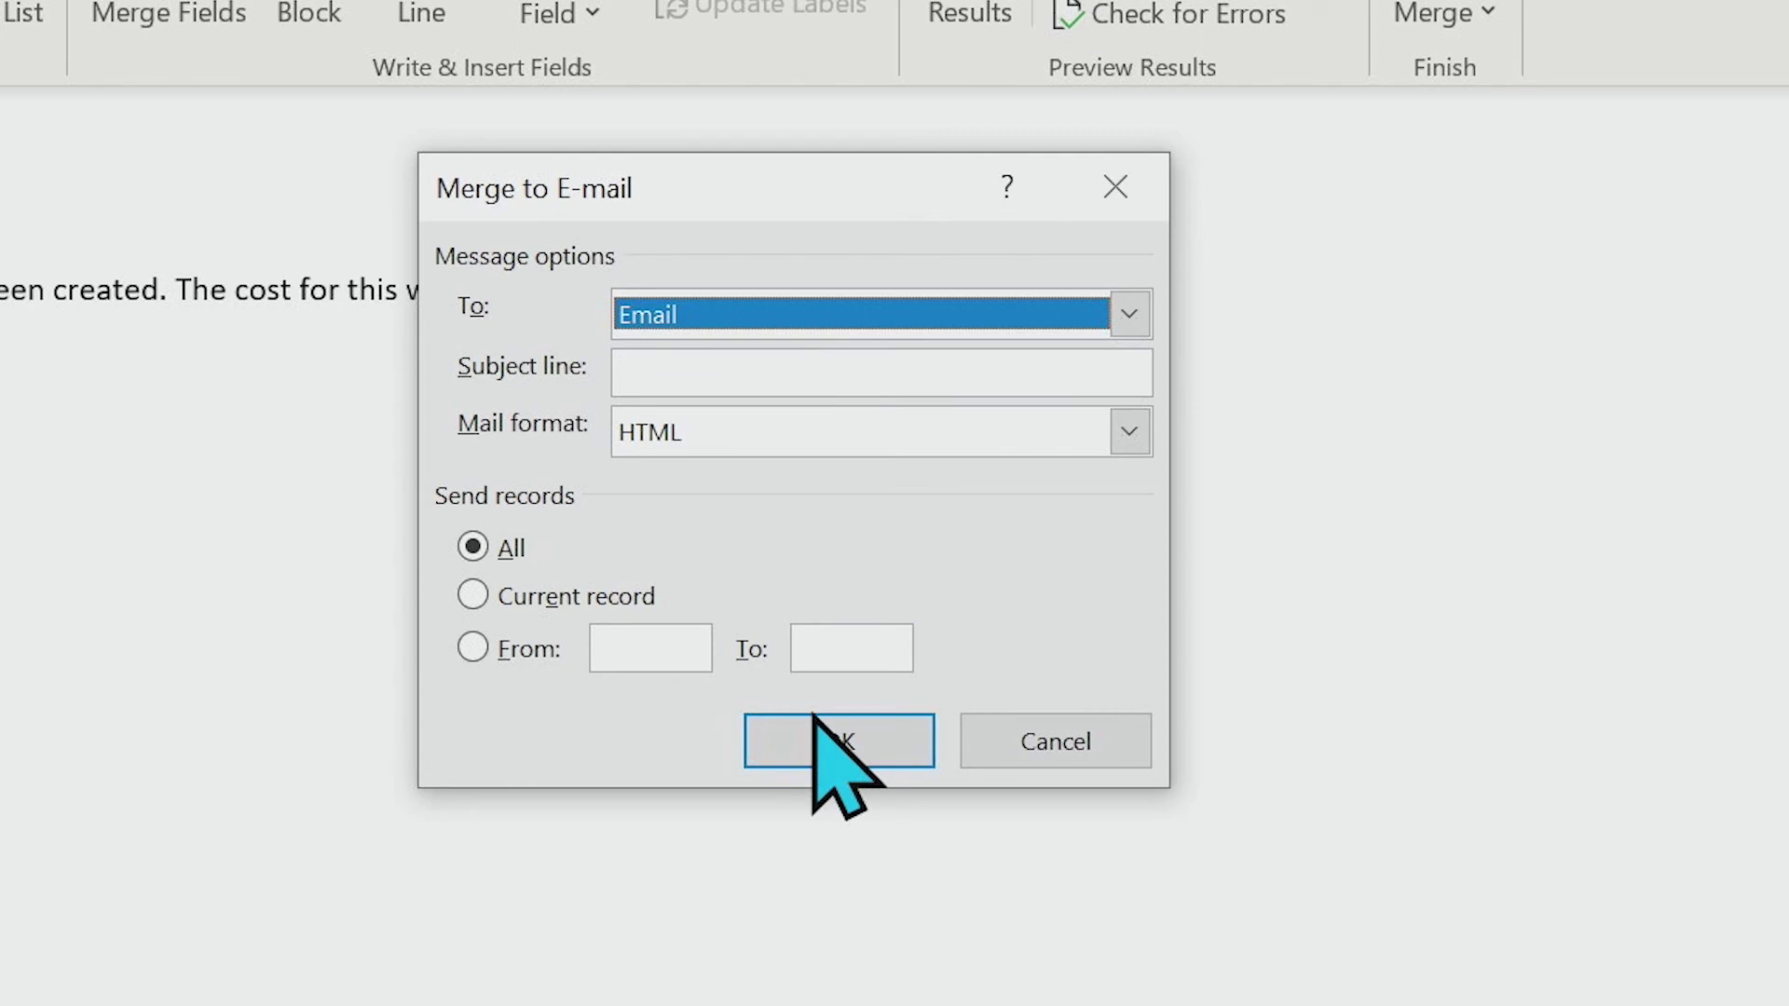
left_click(904, 372)
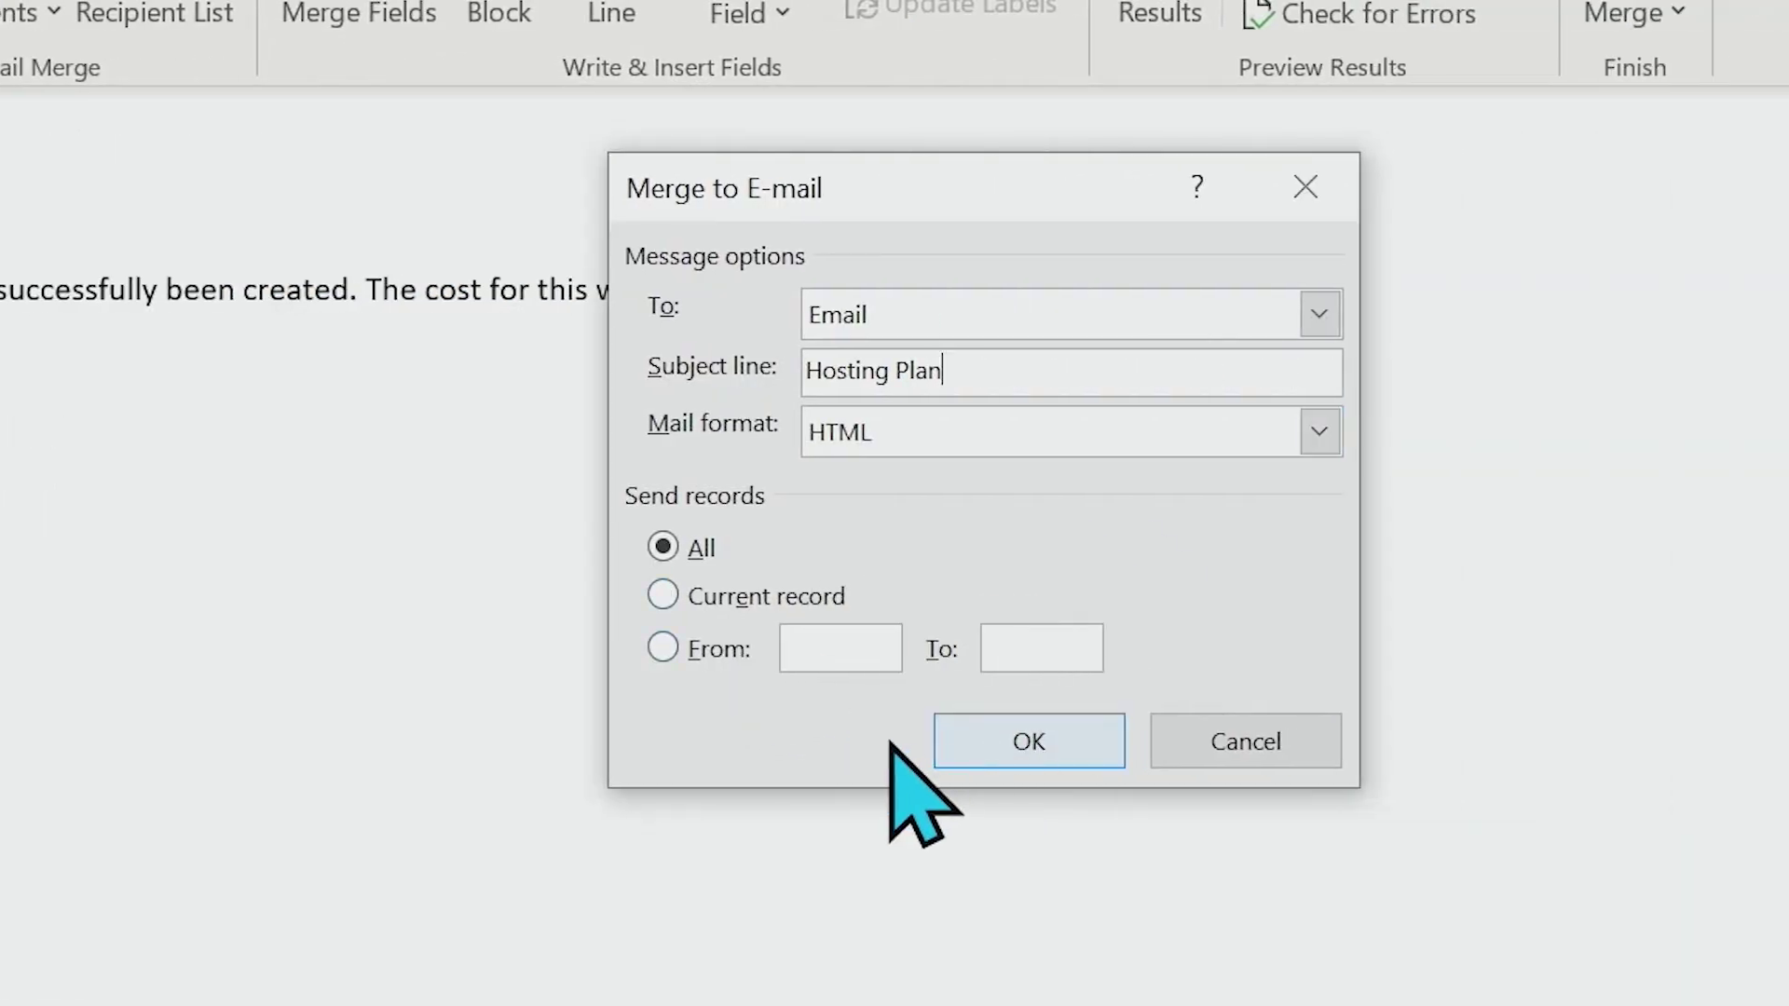
left_click(1037, 755)
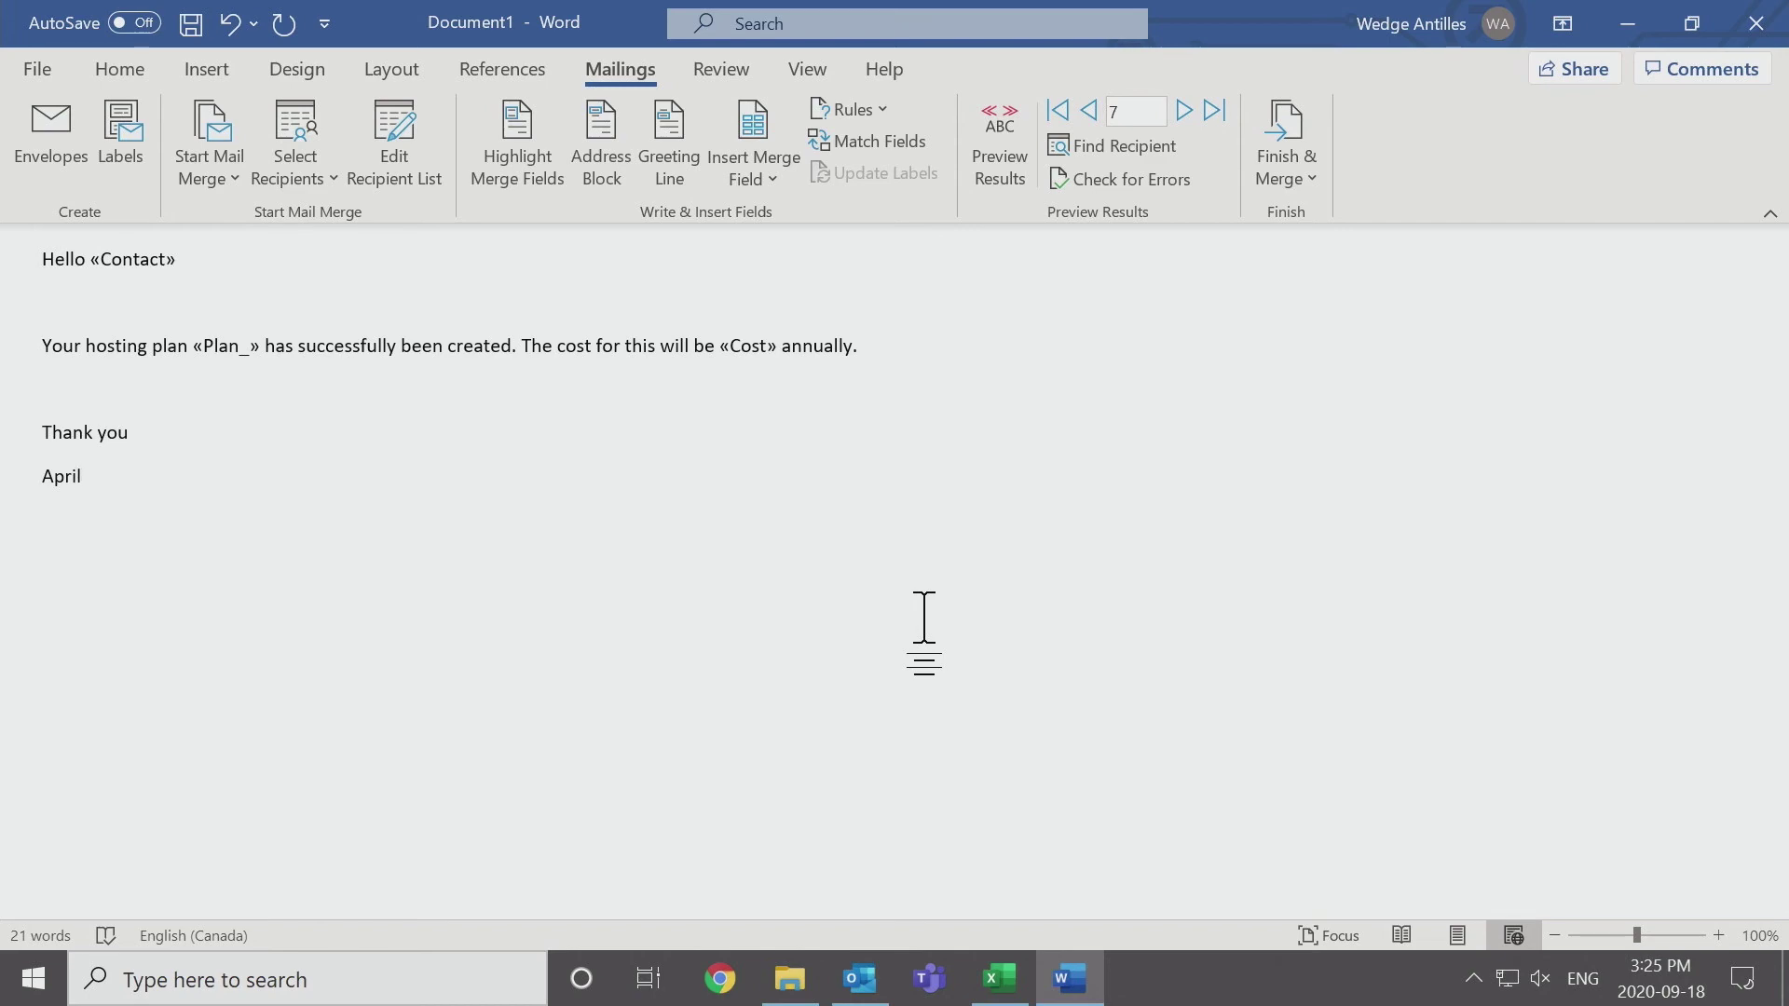
- In Outlook's Sent Items, review each Hosting Plan e-mail for its contact's name, plan and cost
left_click(862, 974)
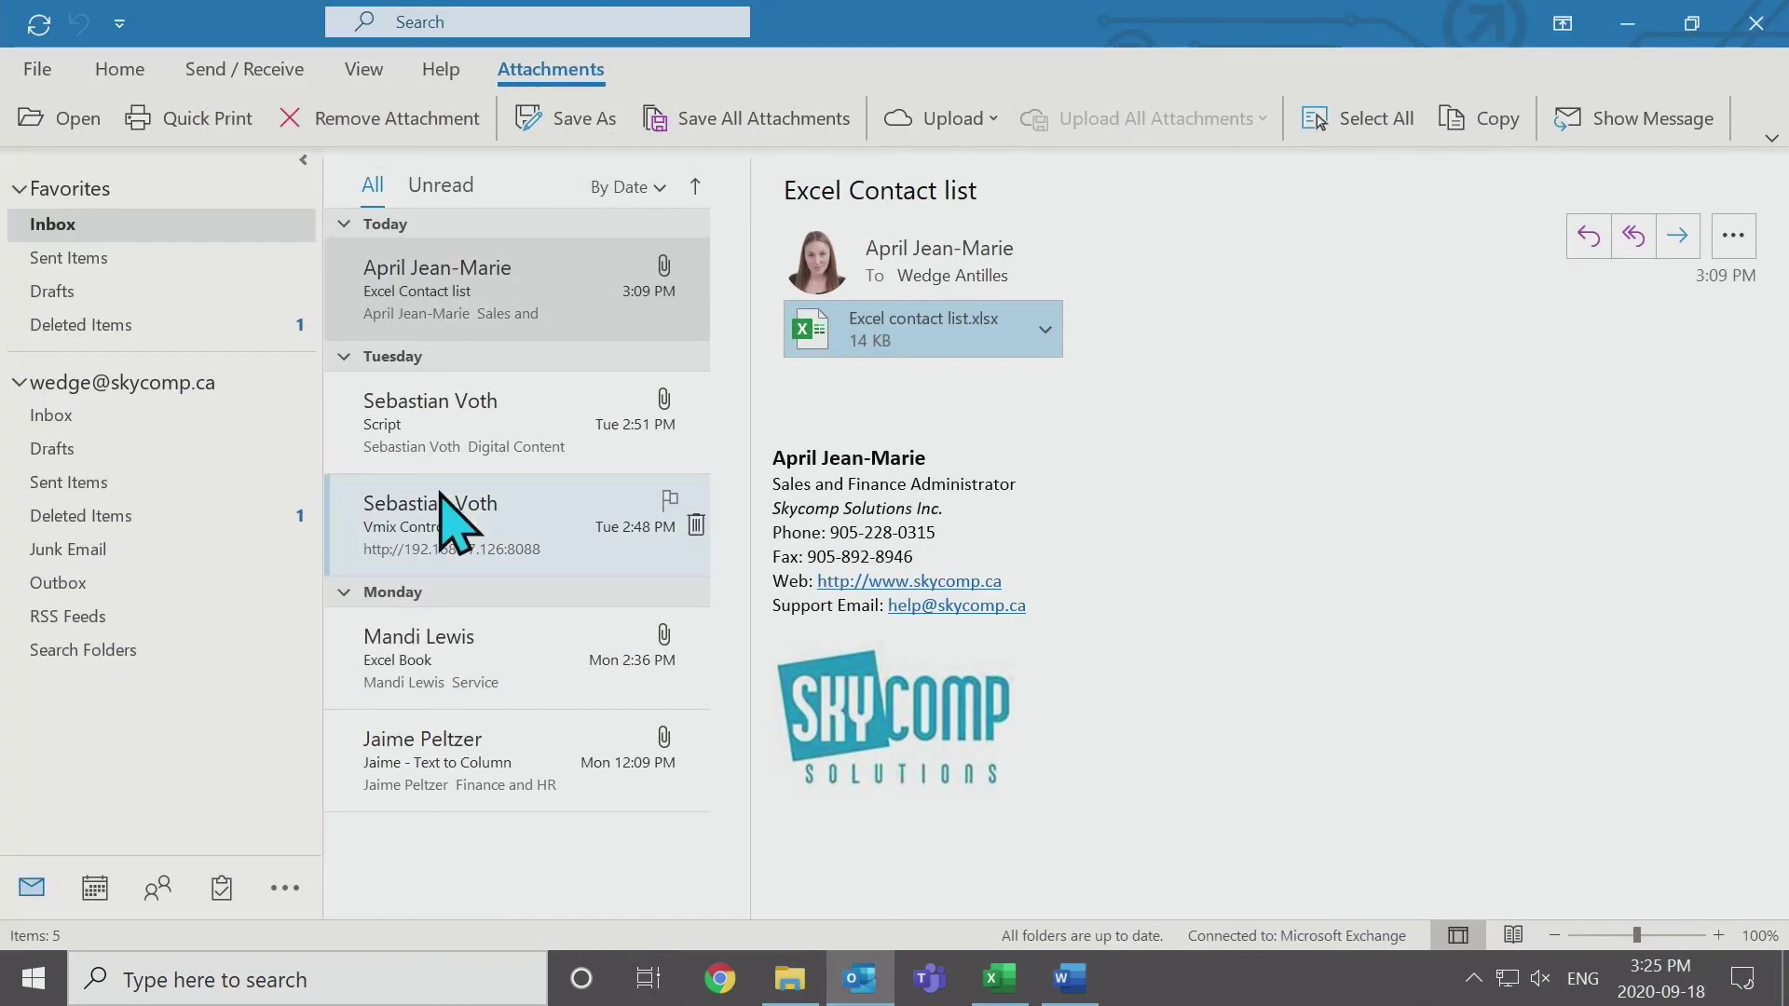
left_click(170, 258)
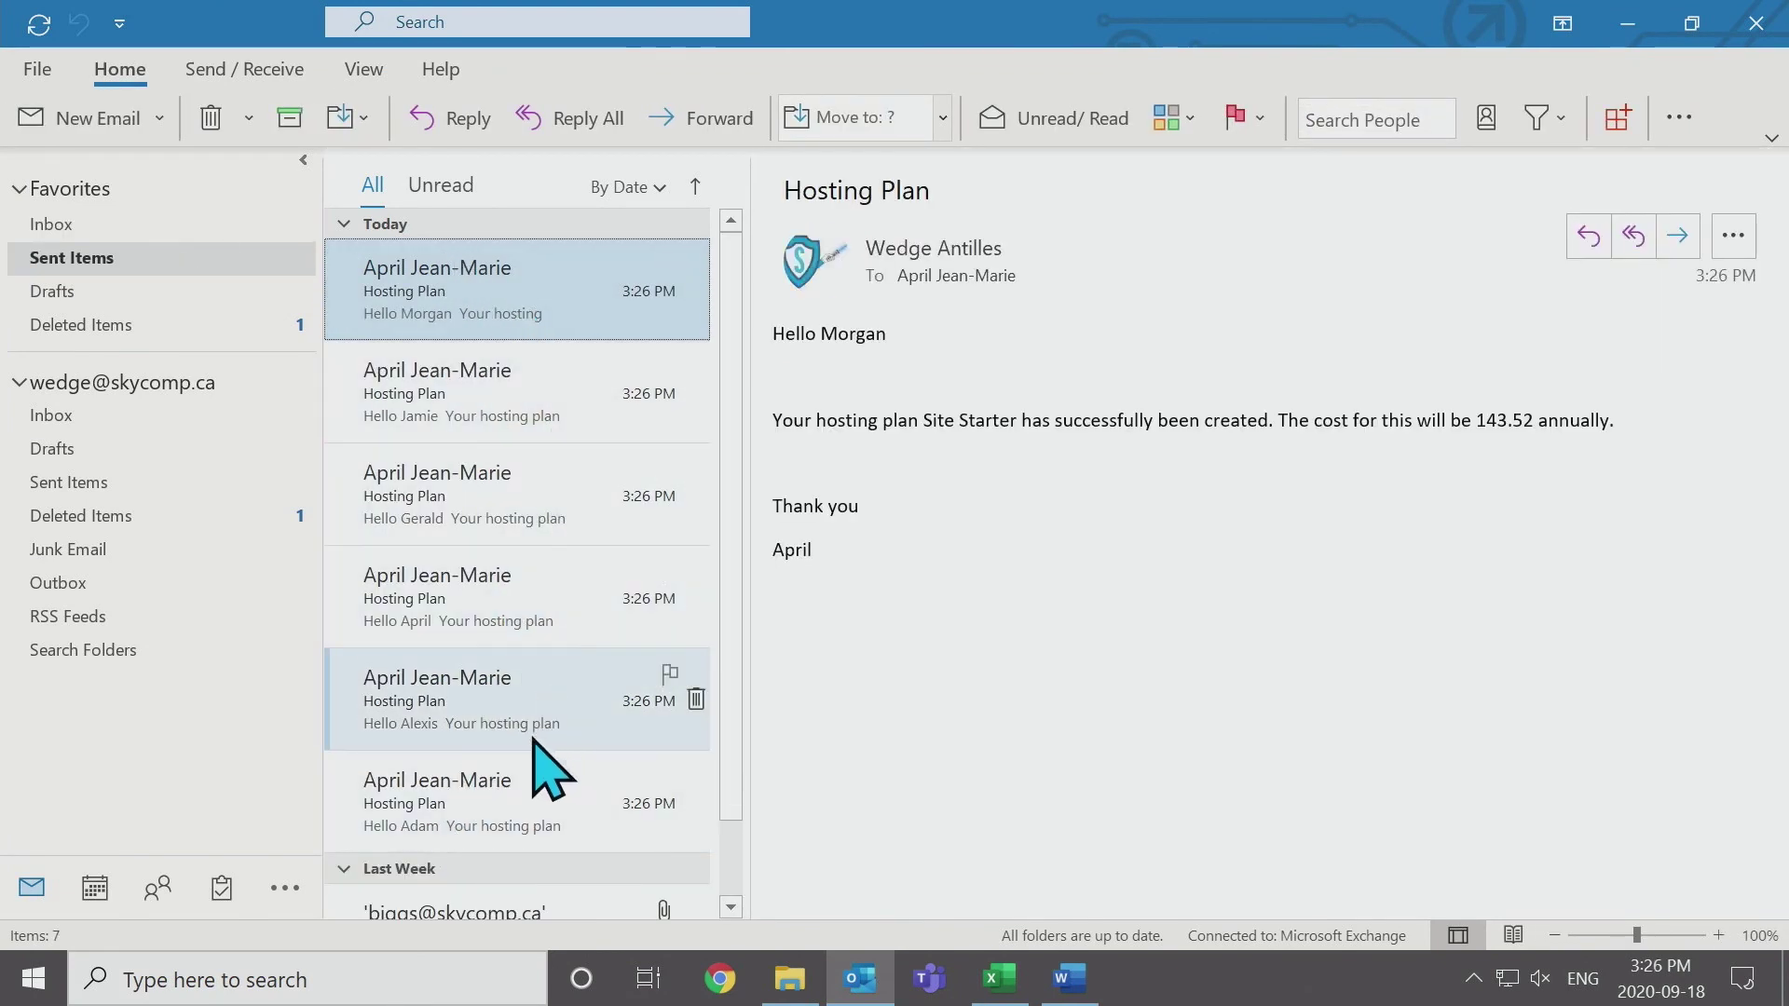
left_click(550, 417)
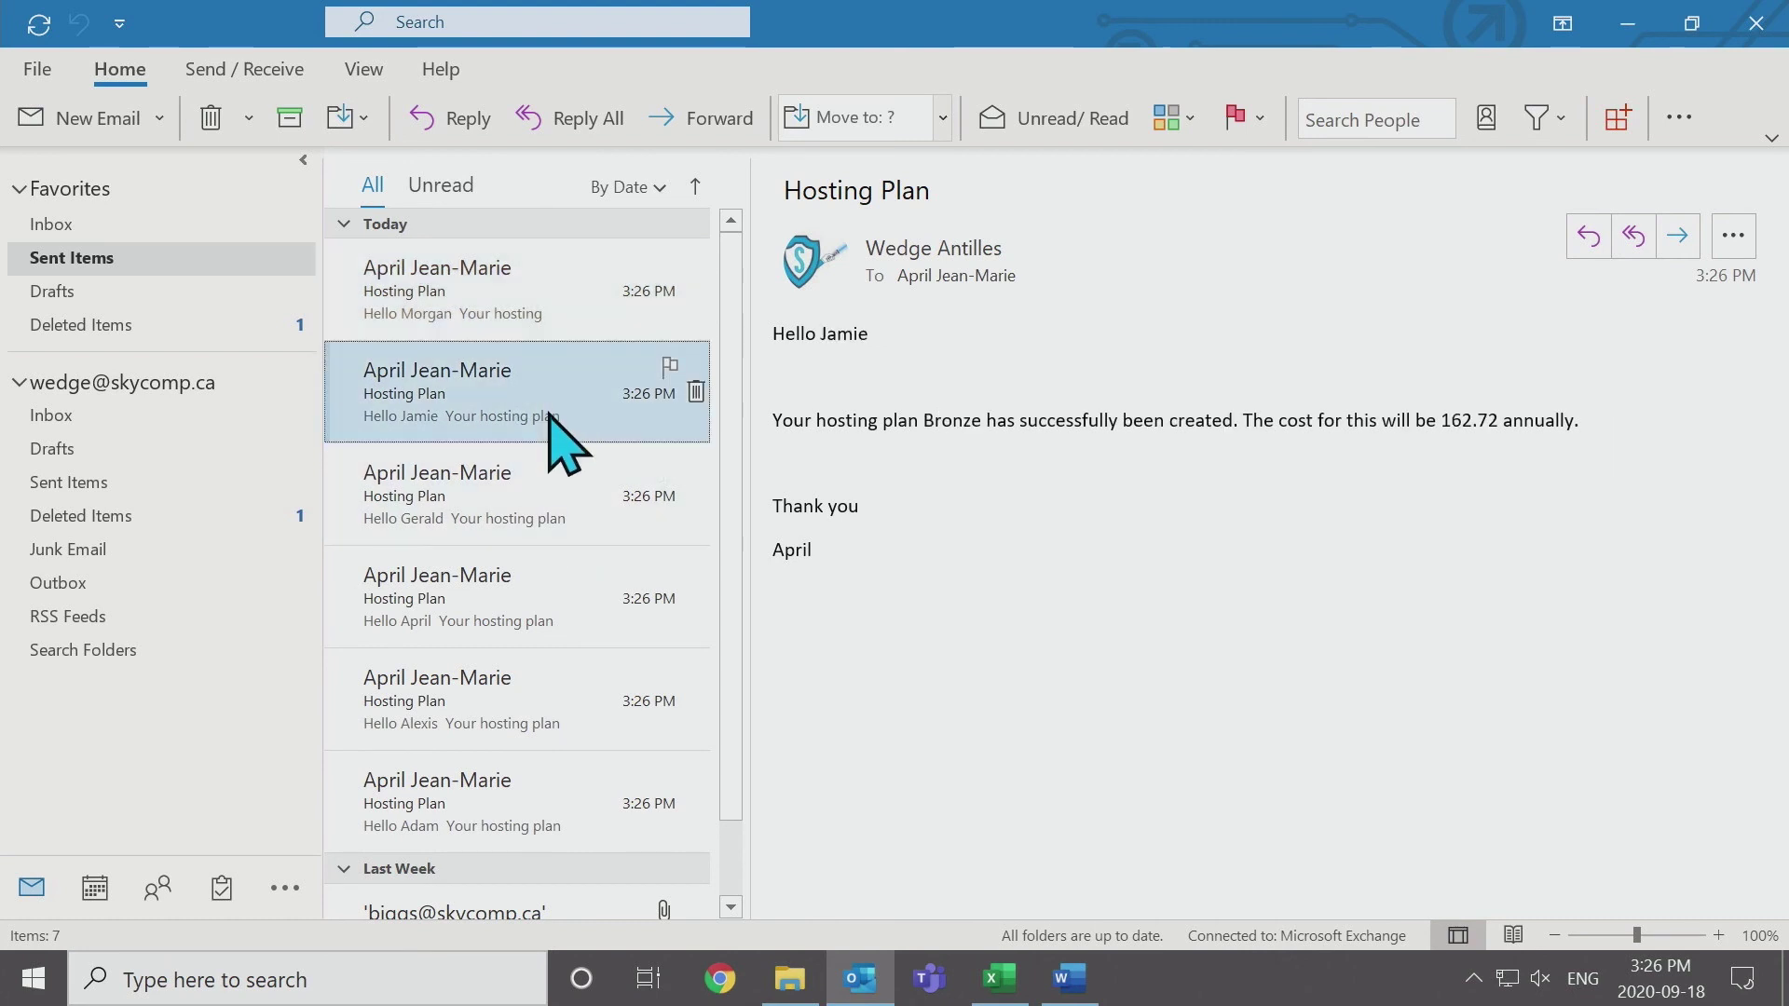
left_click(542, 459)
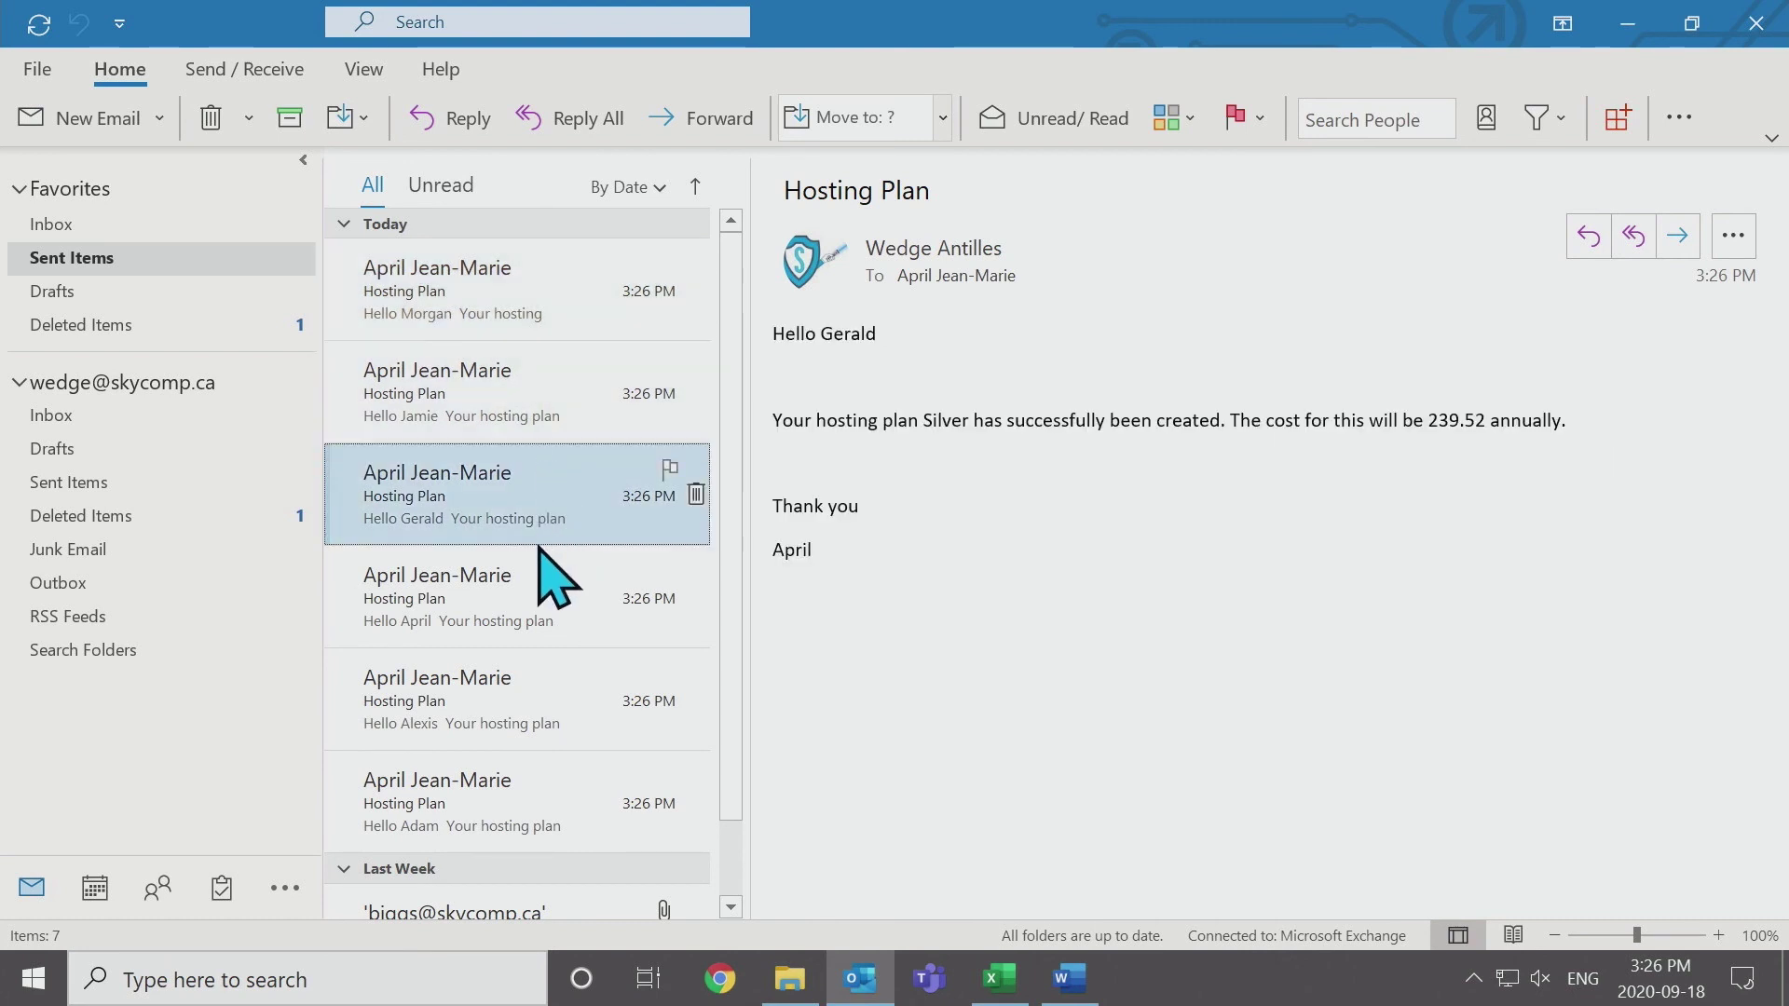
left_click(534, 587)
left_click(527, 695)
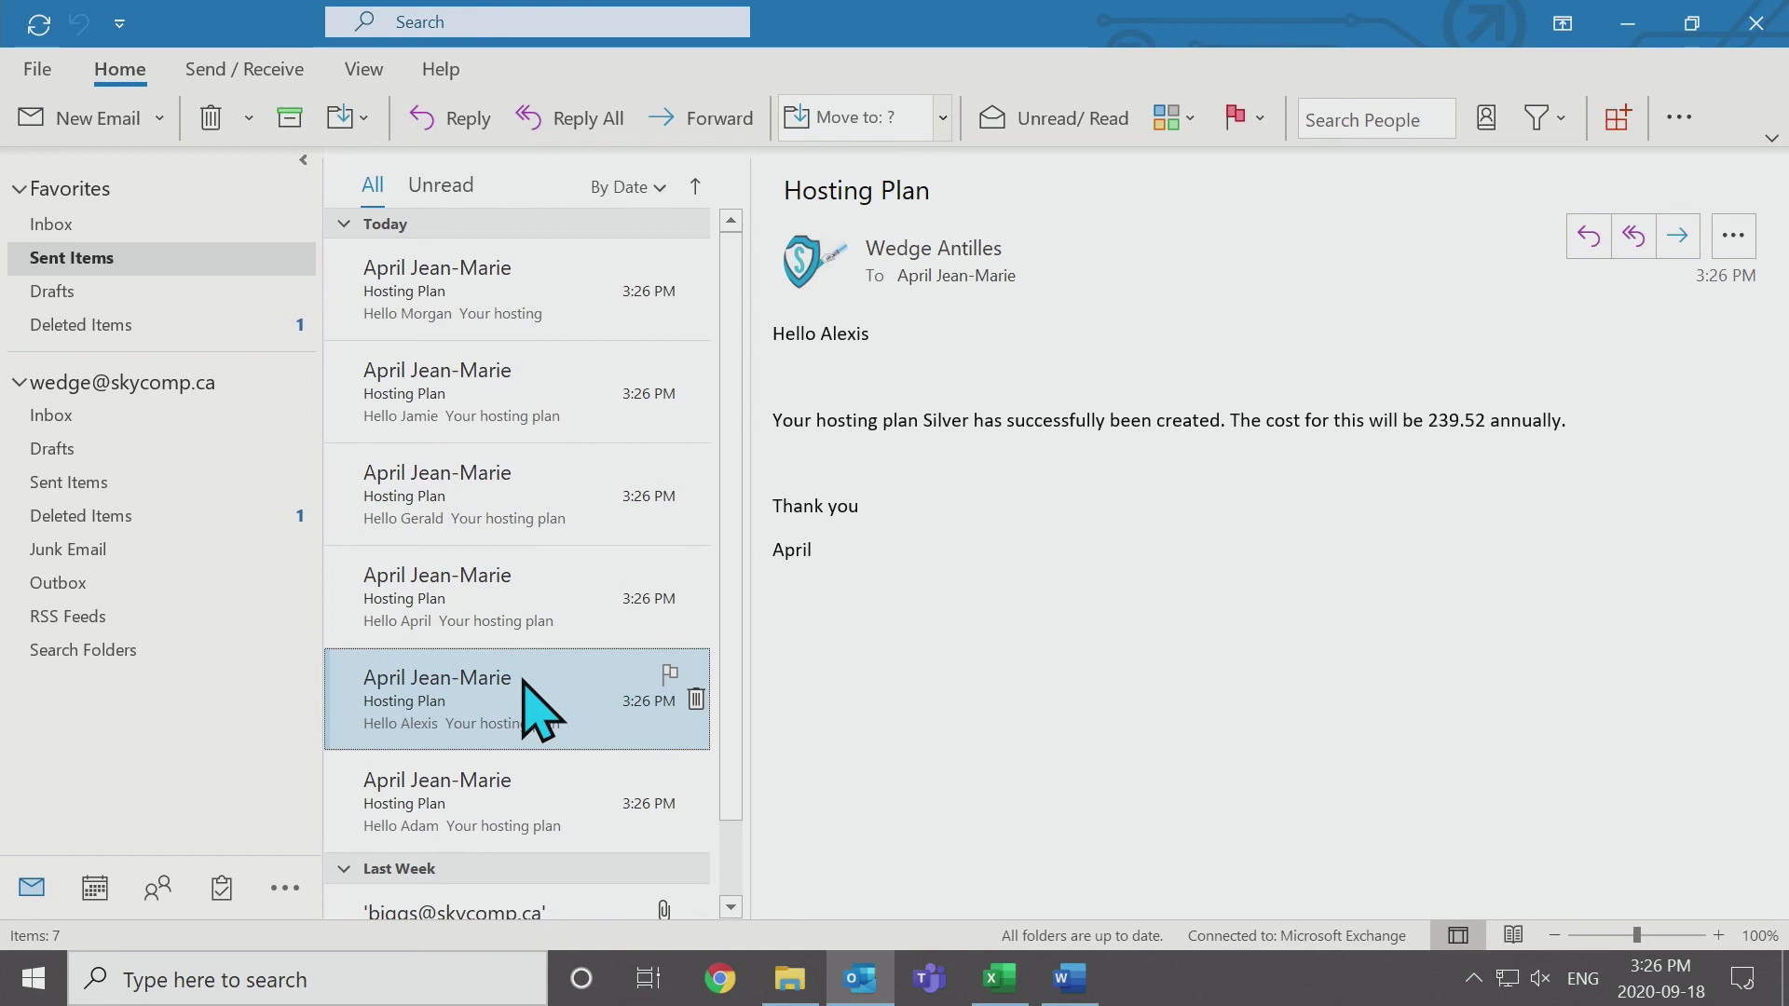
left_click(518, 775)
left_click(543, 528)
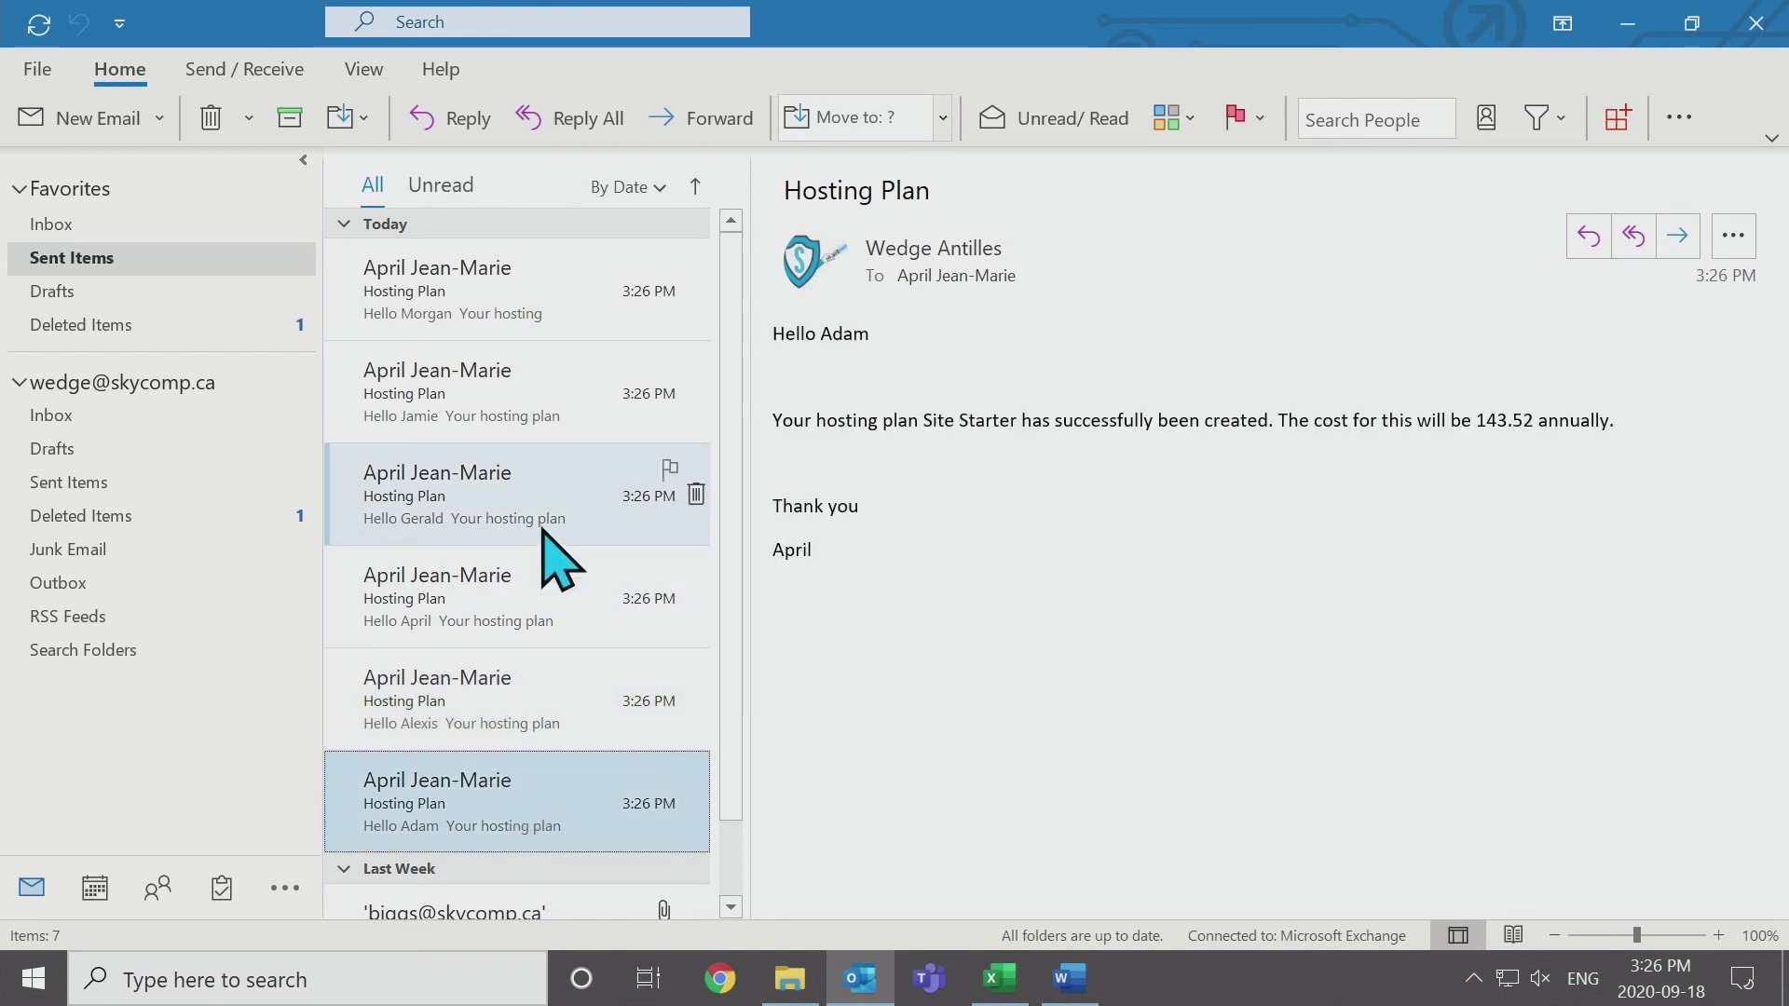